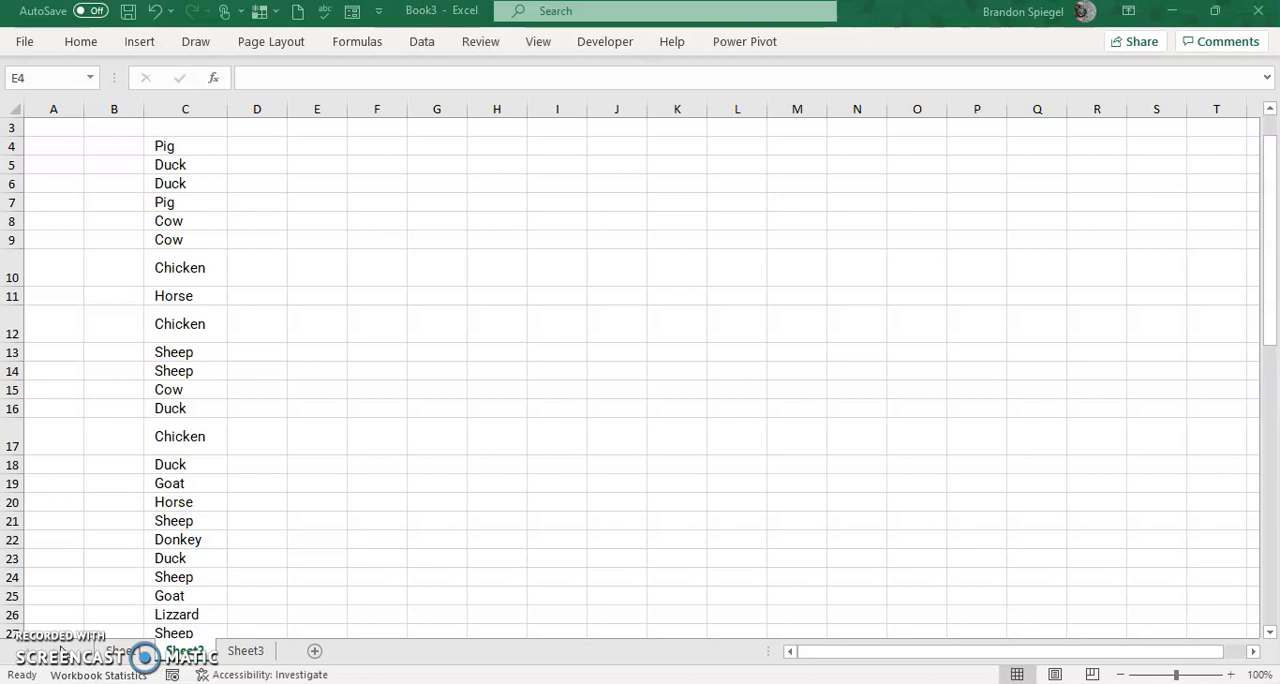
# Enter the UNIQUE function's syntax as plain text in cell E4, showing =UNIQUE(array,by_col,exactly_once).
pyautogui.click(375, 306)
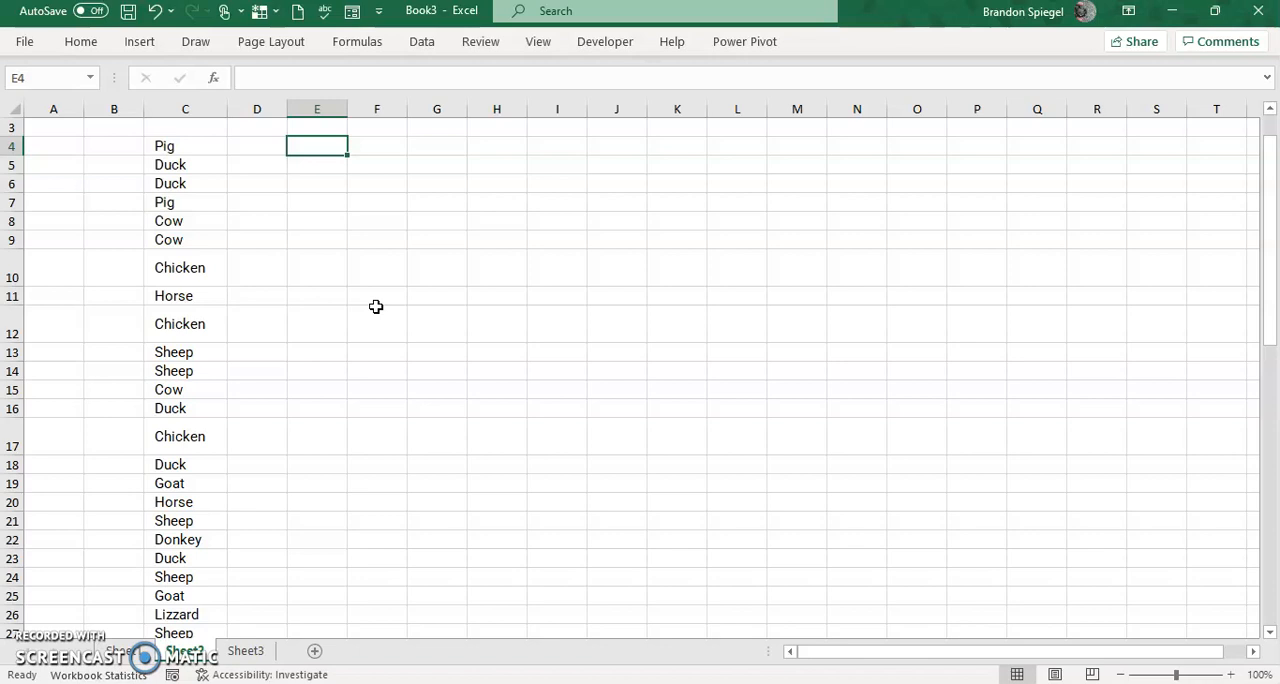
pyautogui.write('=uni')
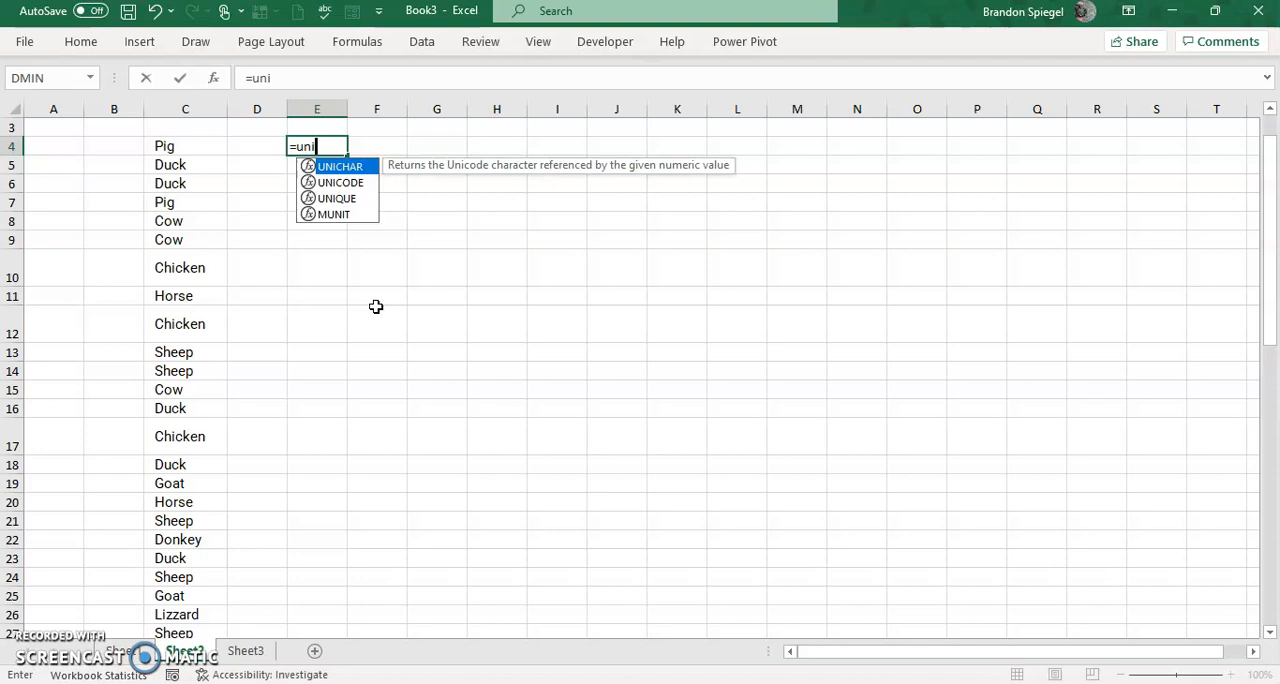
pyautogui.write('que')
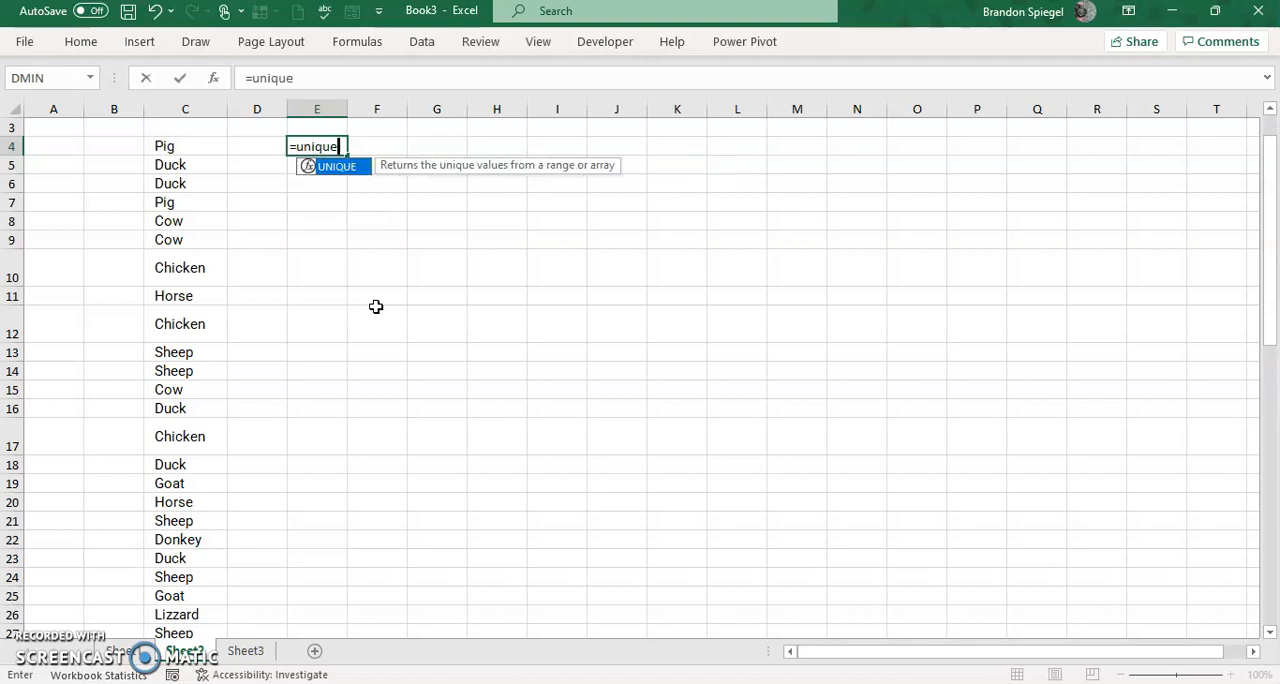
pyautogui.press('Tab')
pyautogui.hotkey('ctrl', 'shift', 'a')
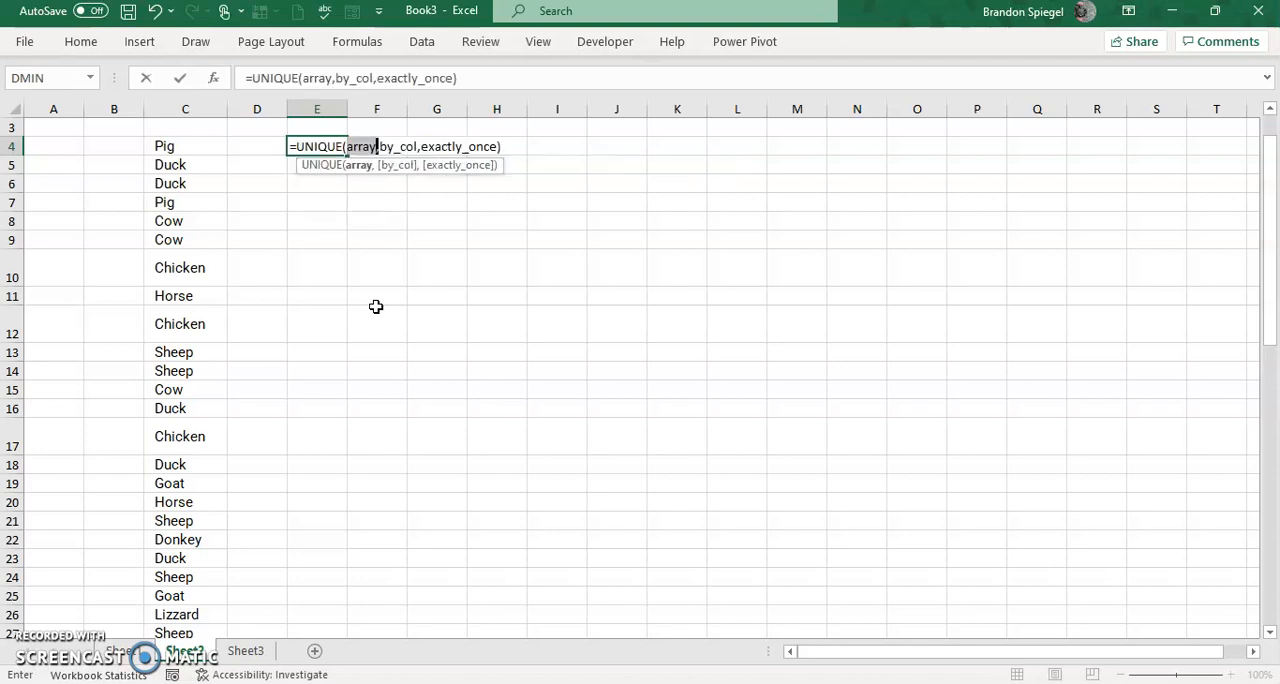
pyautogui.click(241, 72)
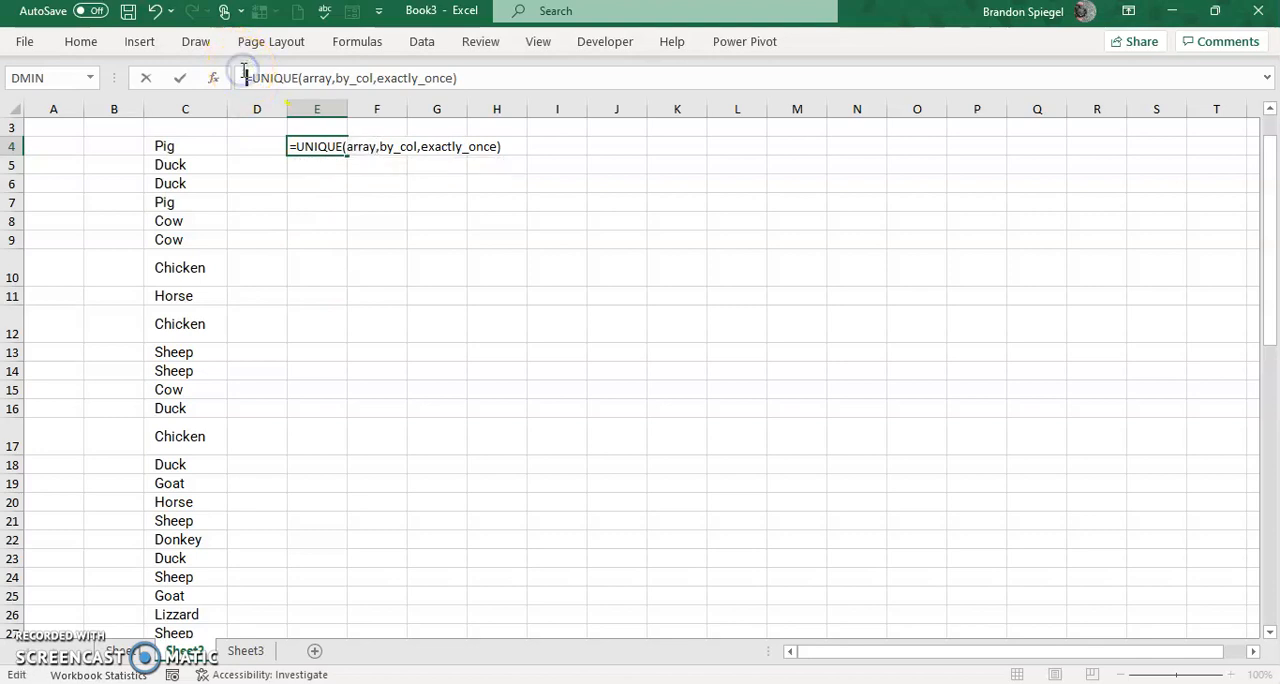
pyautogui.press('Return')
pyautogui.press('Up')
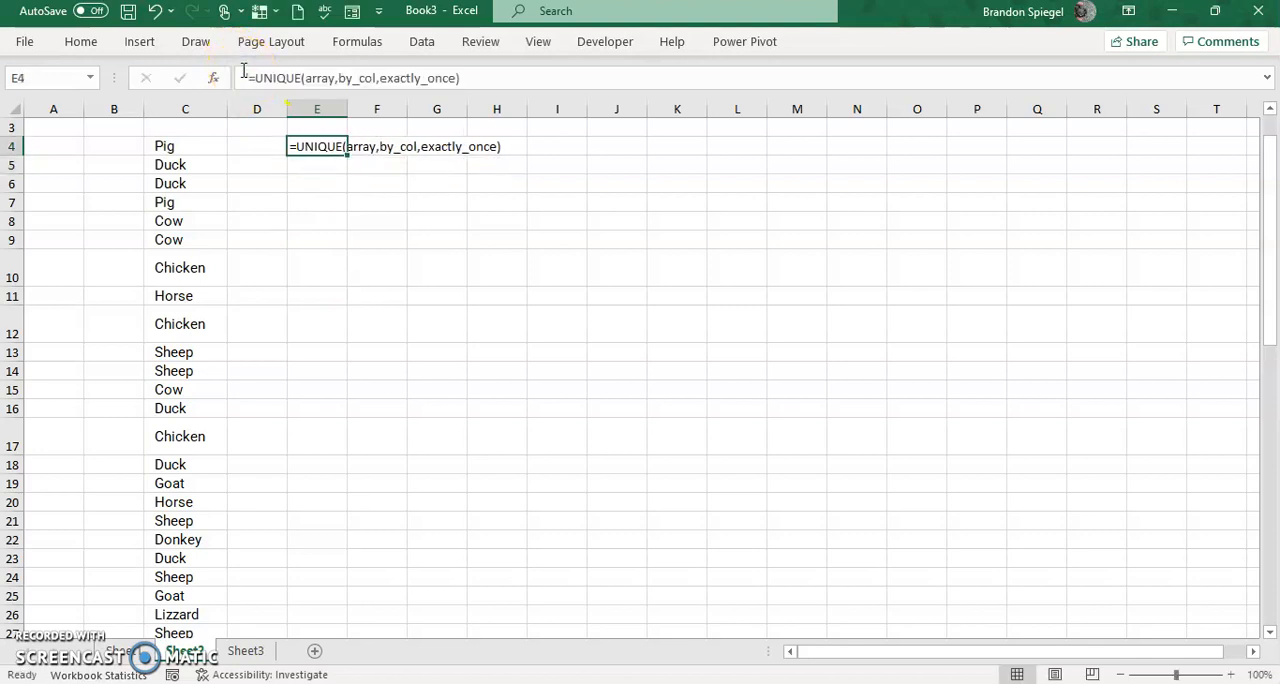
pyautogui.press('Down')
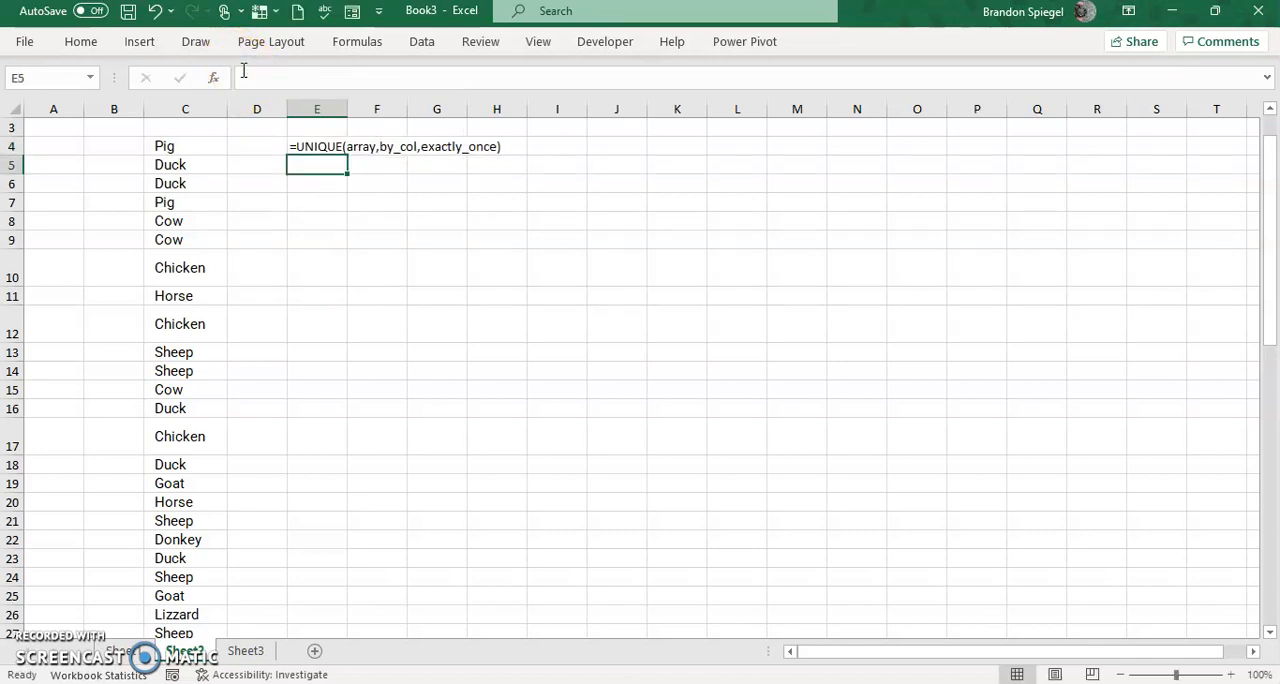
pyautogui.write('=uniq')
pyautogui.press('Tab')
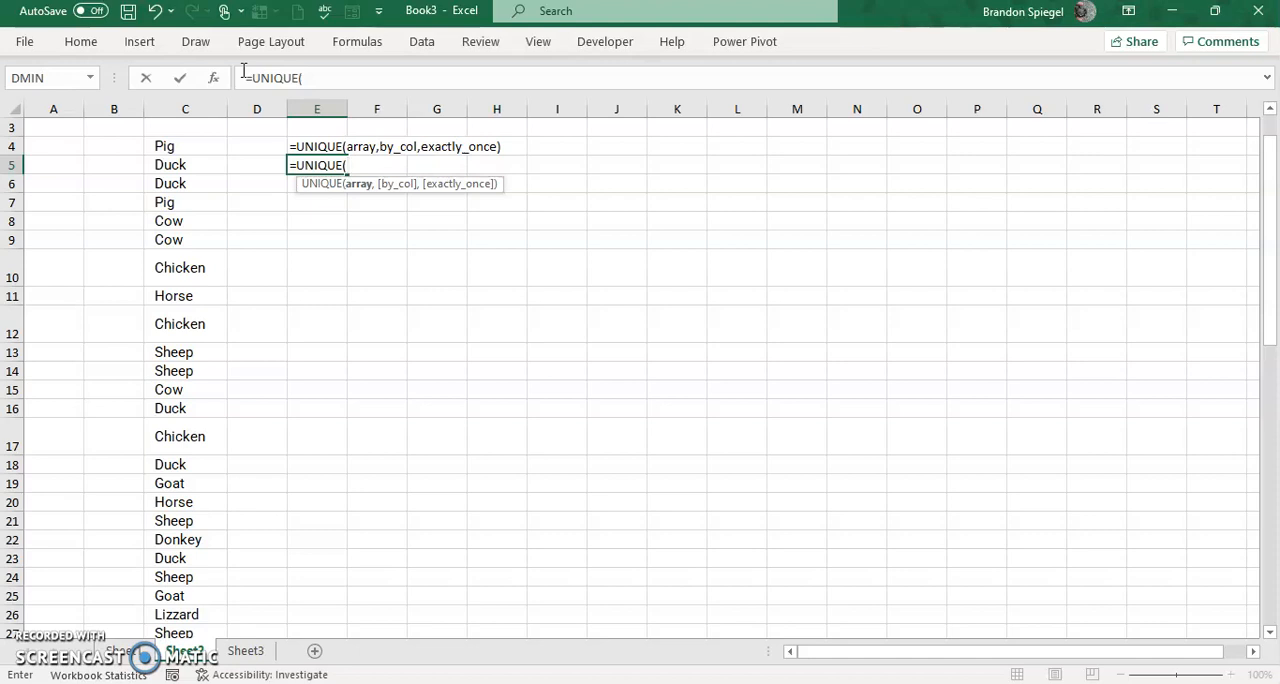
pyautogui.press('Escape')
pyautogui.press('Up')
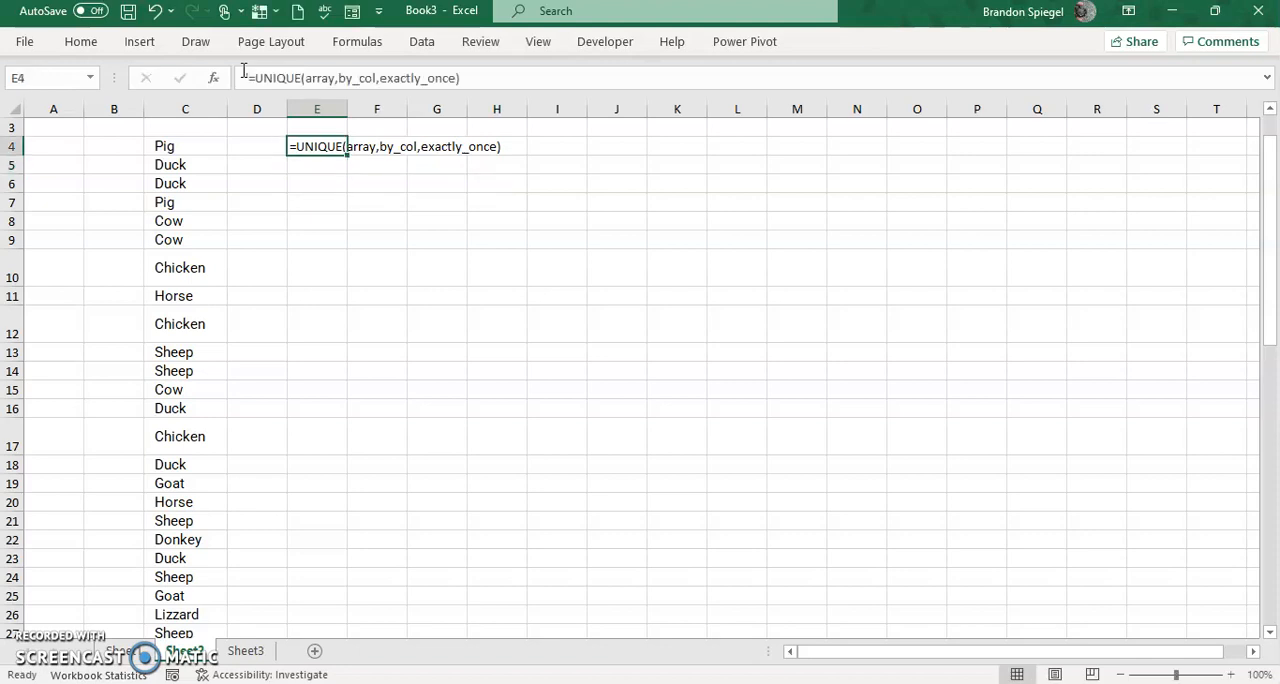
# Examine the array, by_col and exactly_once arguments in the UNIQUE syntax text in cell E4.
pyautogui.press('F2')
pyautogui.press('Left')
pyautogui.press('Left')
pyautogui.press('Left')
pyautogui.press('Left')
pyautogui.press('Left')
pyautogui.press('Left')
pyautogui.press('Left')
pyautogui.press('Left')
pyautogui.press('Left')
pyautogui.press('Left')
pyautogui.press('Left')
pyautogui.press('Left')
pyautogui.press('Left')
pyautogui.press('Left')
pyautogui.press('Left')
pyautogui.press('Left')
pyautogui.press('Left')
pyautogui.press('Left')
pyautogui.press('Left')
pyautogui.press('Left')
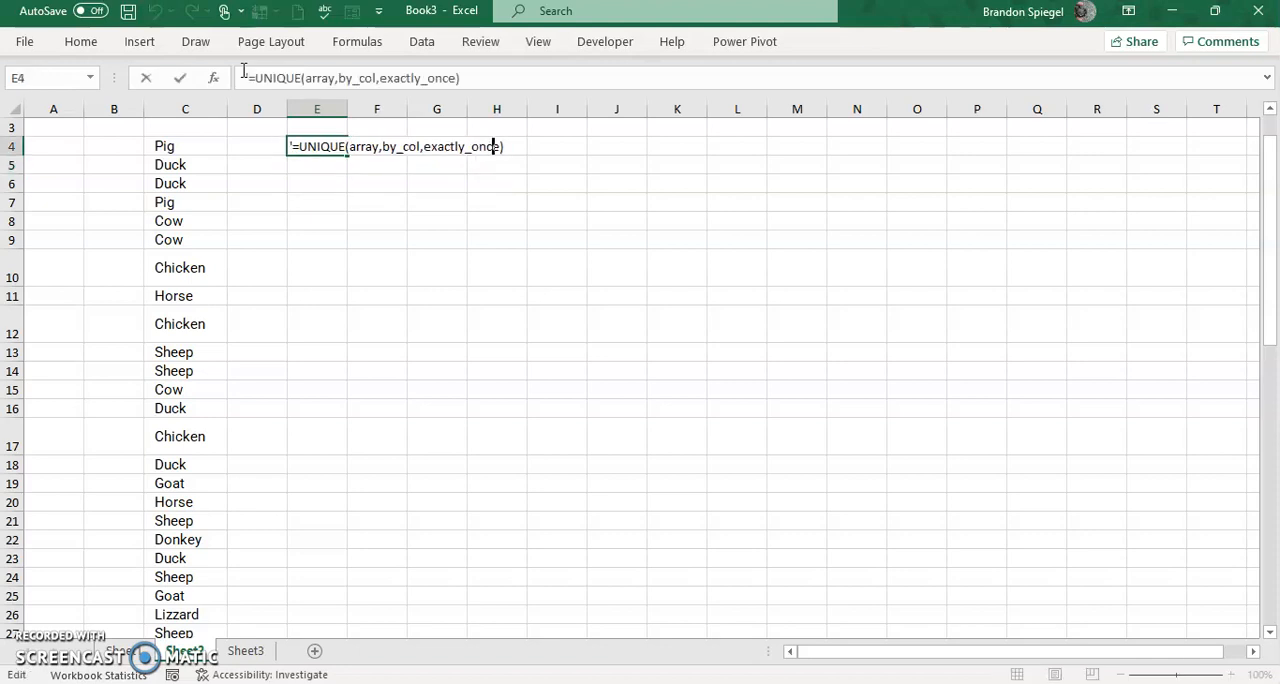
pyautogui.hotkey('shift', 'Left')
pyautogui.hotkey('shift', 'Left')
pyautogui.hotkey('shift', 'Left')
pyautogui.hotkey('shift', 'Left')
pyautogui.hotkey('shift', 'Left')
pyautogui.press('Right')
pyautogui.press('Right')
pyautogui.hotkey('shift', 'Right')
pyautogui.hotkey('shift', 'Right')
pyautogui.hotkey('shift', 'Right')
pyautogui.hotkey('shift', 'Right')
pyautogui.hotkey('shift', 'Right')
pyautogui.hotkey('shift', 'Right')
pyautogui.press('Right')
pyautogui.press('Right')
pyautogui.hotkey('ctrl', 'shift', 'Right')
pyautogui.hotkey('shift', 'Right')
pyautogui.hotkey('ctrl', 'shift', 'Right')
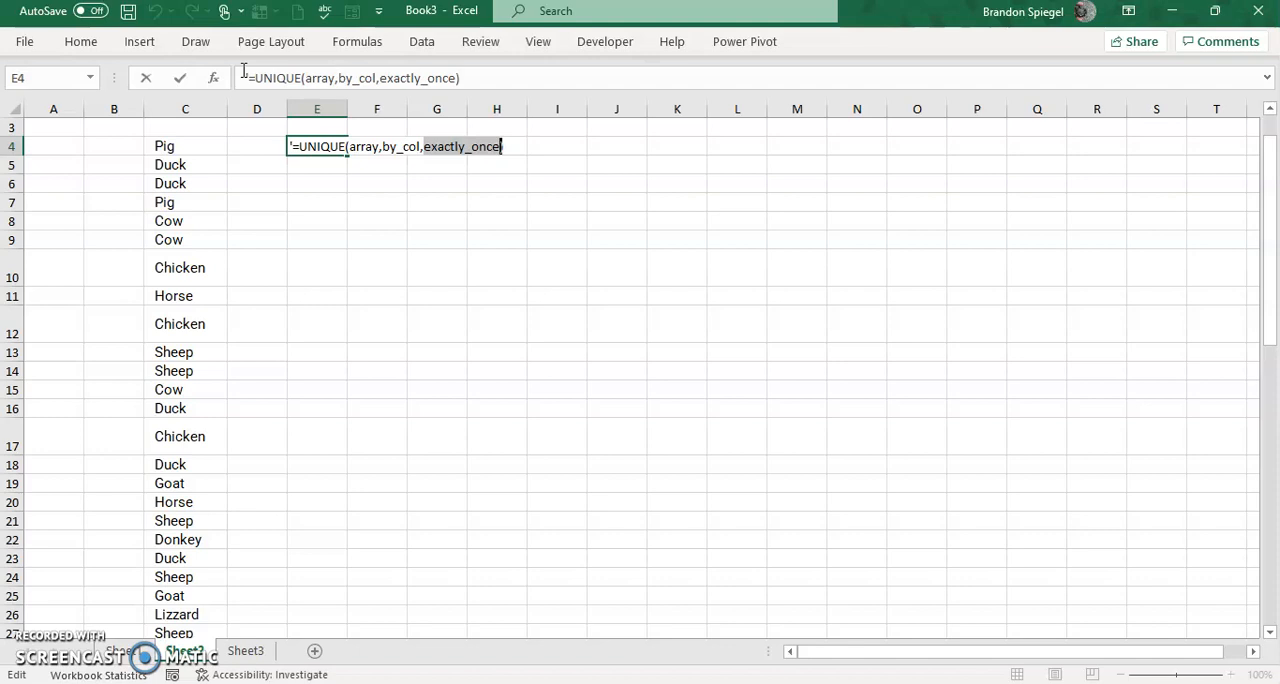
# Enter =UNIQUE(C4:C53) in cell E6 to list every distinct animal from column C.
pyautogui.click(300, 182)
pyautogui.write('=uno')
pyautogui.write('q')
pyautogui.press('BackSpace')
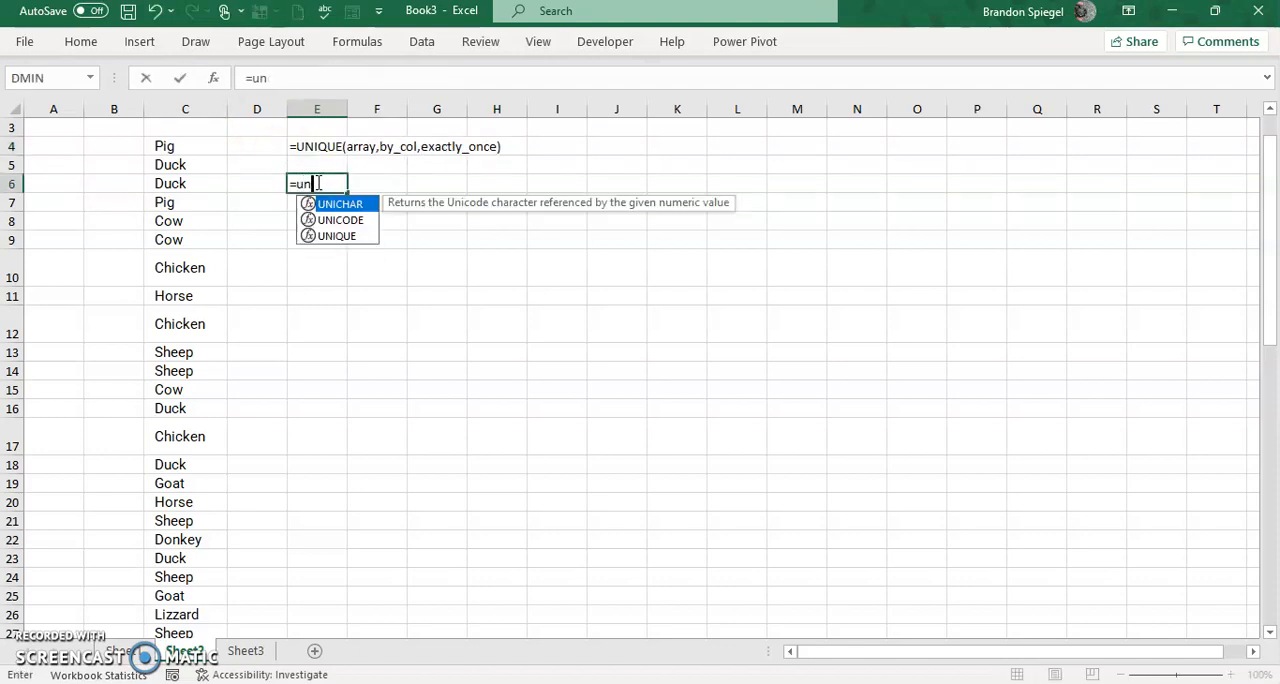
pyautogui.write('oq')
pyautogui.press('BackSpace')
pyautogui.press('BackSpace')
pyautogui.write('ique(')
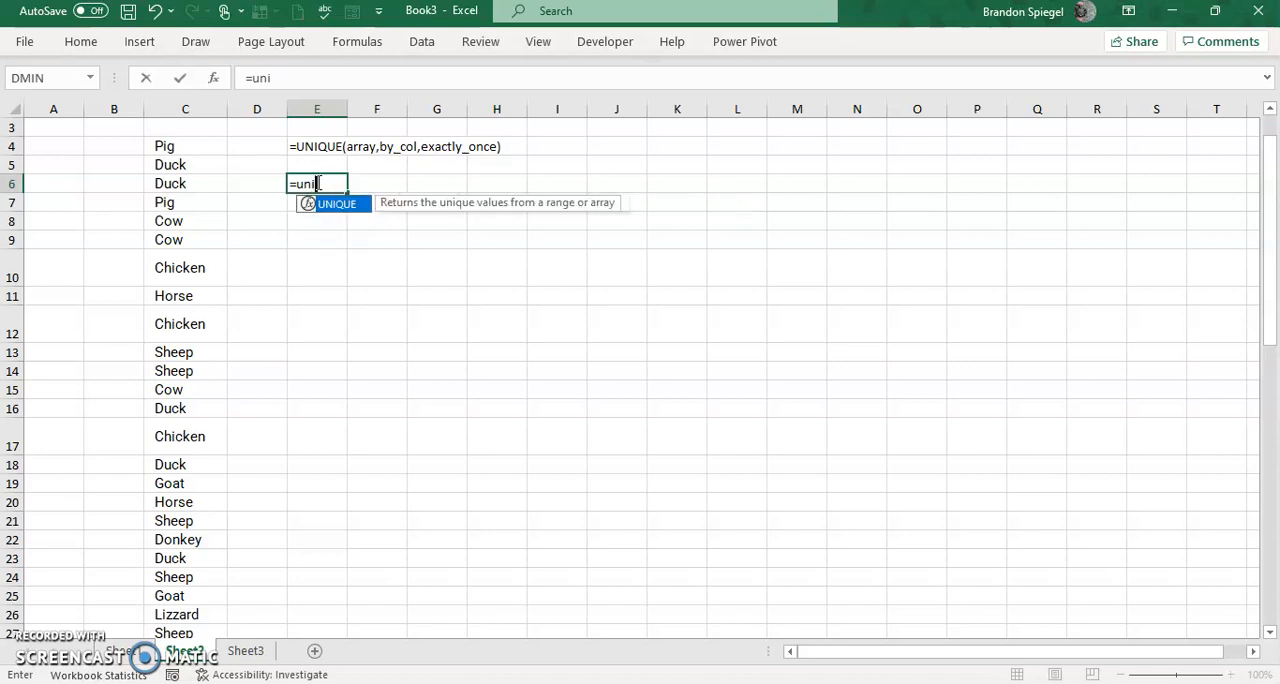
pyautogui.press('Left')
pyautogui.press('Up')
pyautogui.press('Left')
pyautogui.press('Up')
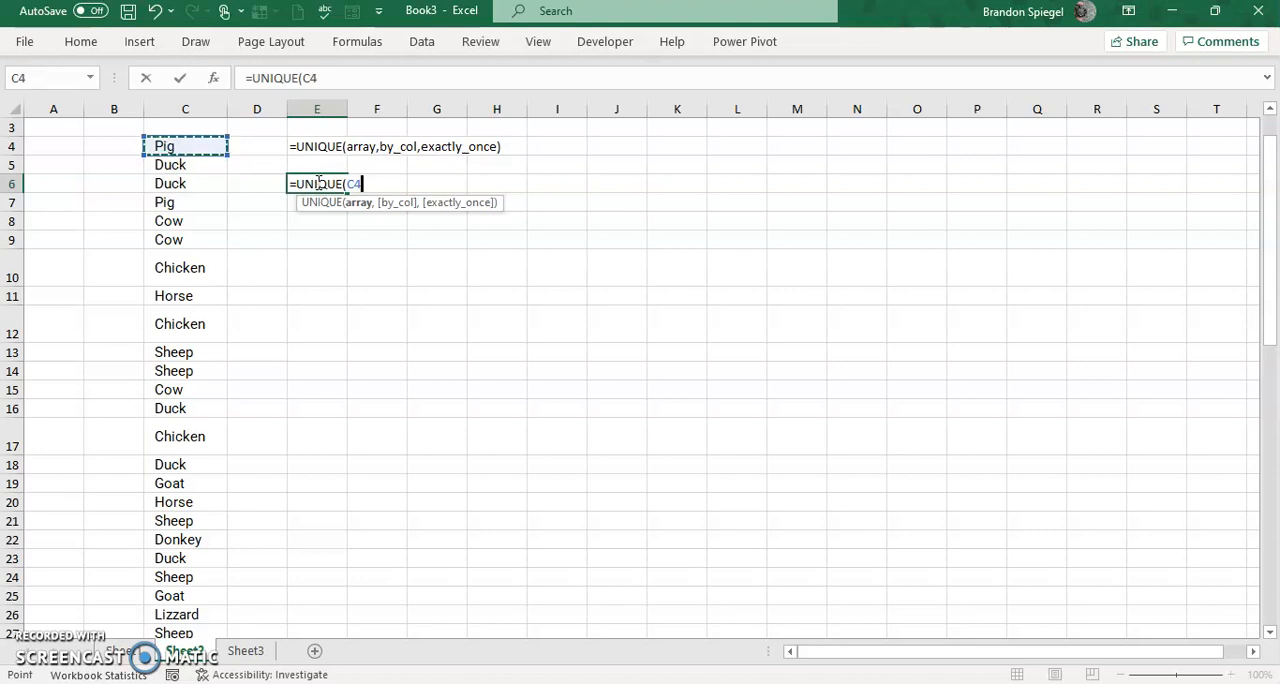
pyautogui.hotkey('ctrl', 'shift', 'Down')
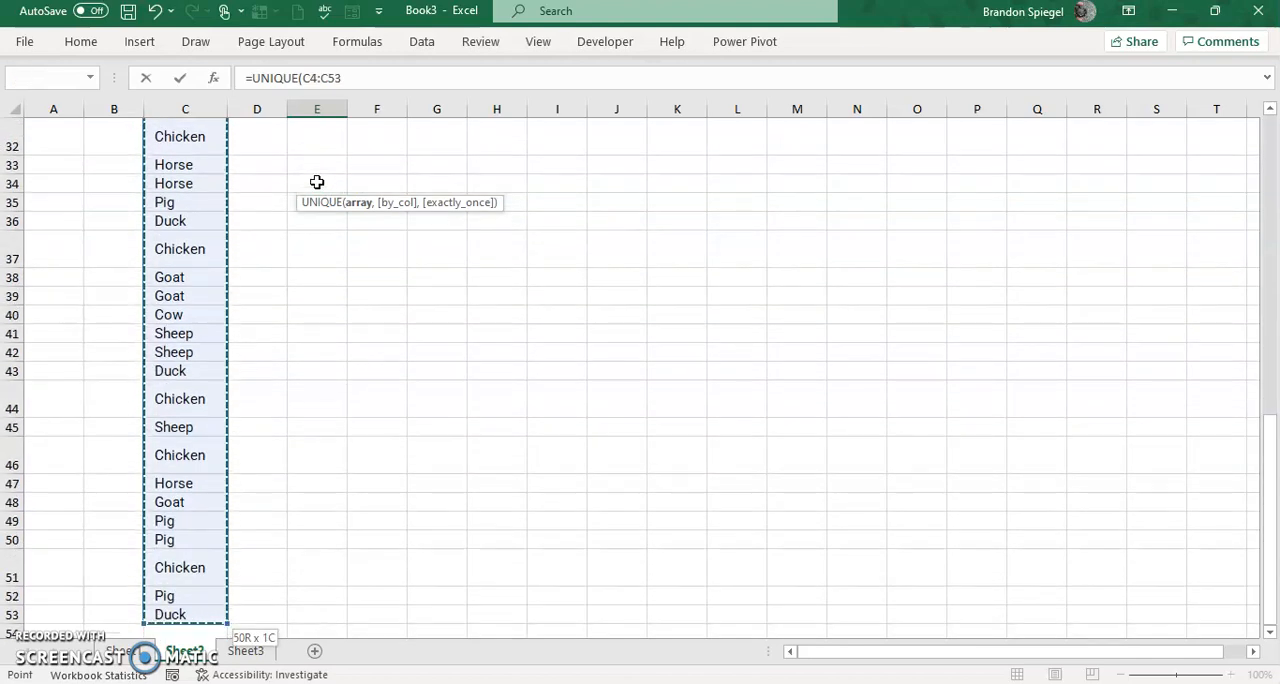
pyautogui.press('Up')
pyautogui.press('Down')
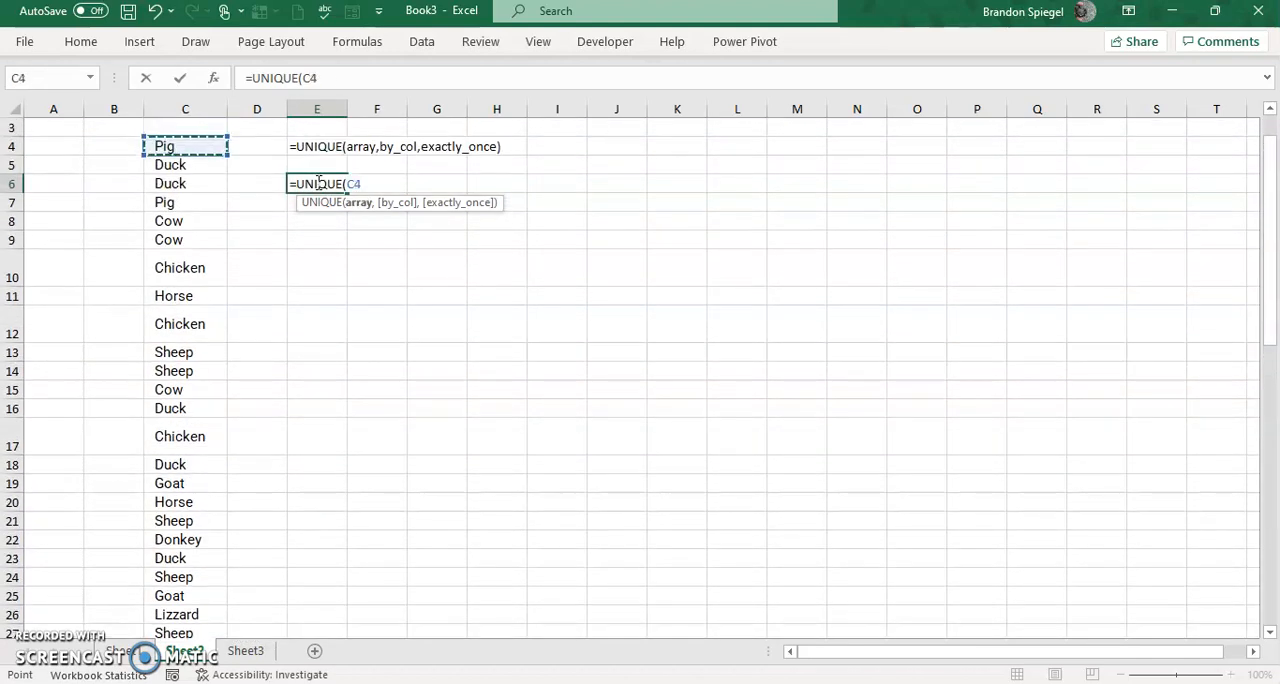
pyautogui.press('Down')
pyautogui.press('Down')
pyautogui.press('Down')
pyautogui.press('Down')
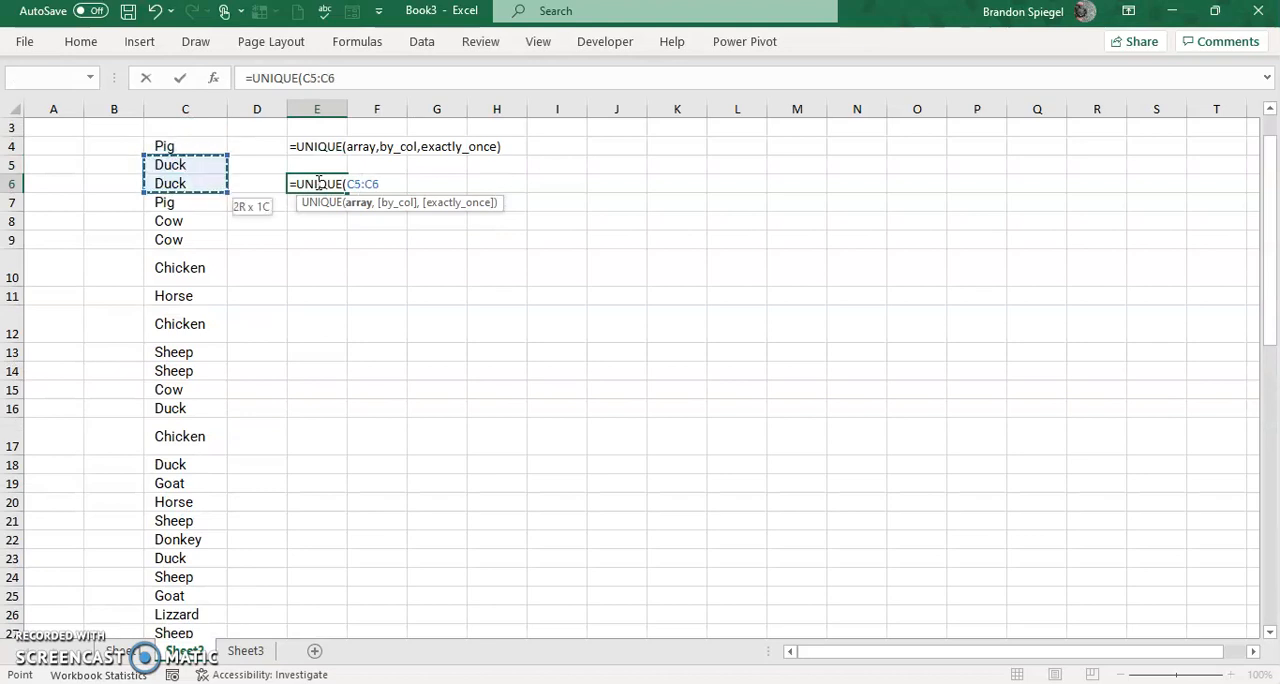
pyautogui.press('Up')
pyautogui.press('Up')
pyautogui.press('Up')
pyautogui.press('Up')
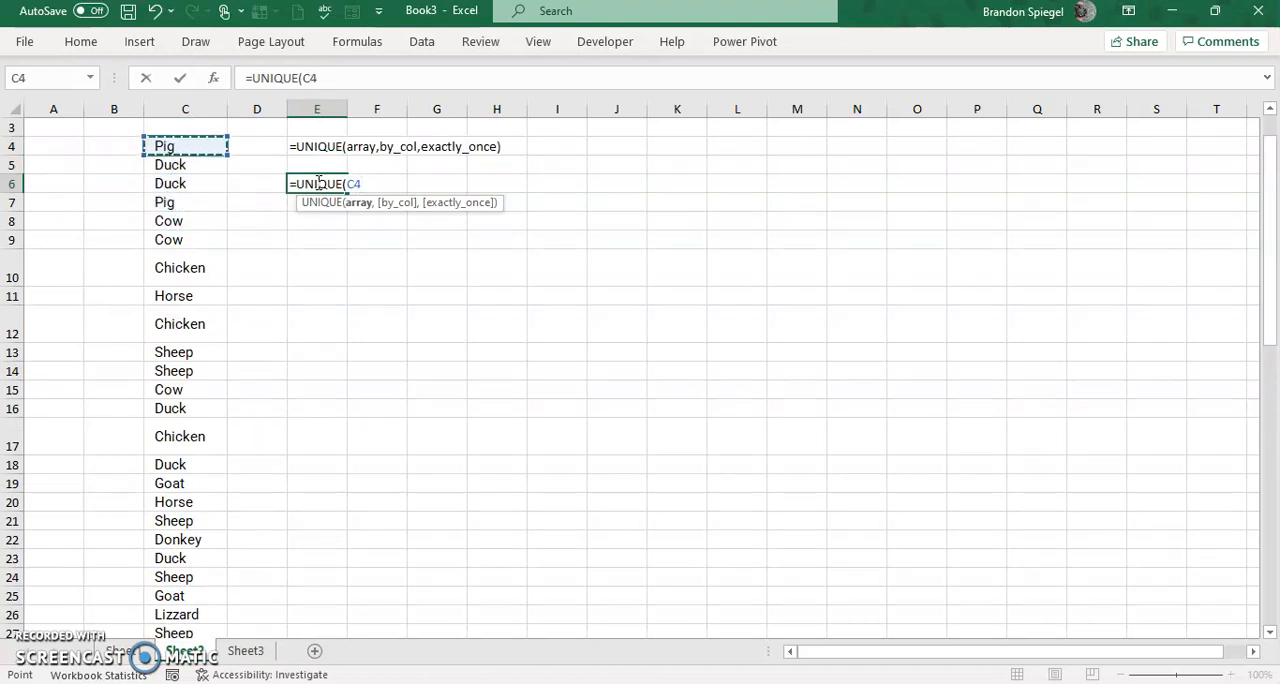
pyautogui.hotkey('ctrl', 'shift', 'Down')
pyautogui.write(')')
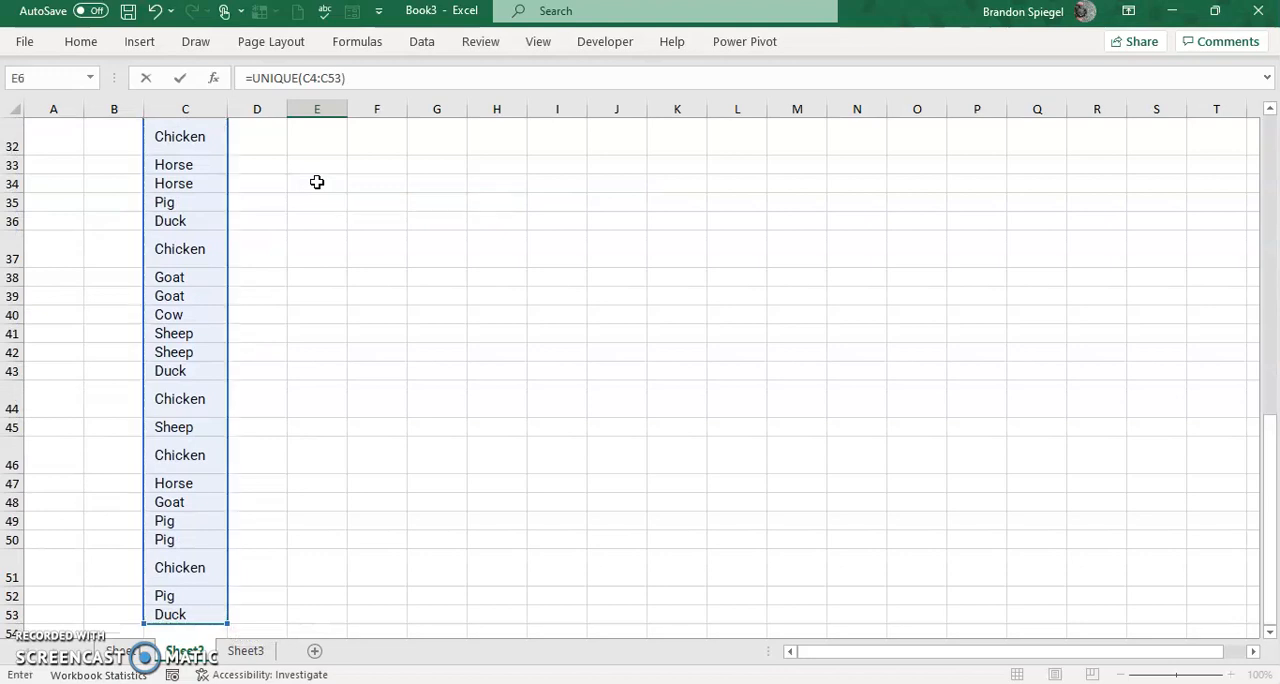
pyautogui.press('Return')
# Examine the list of distinct animals that the formula in E6 spills down column E.
pyautogui.scroll(1, 316, 180)
pyautogui.press('Down')
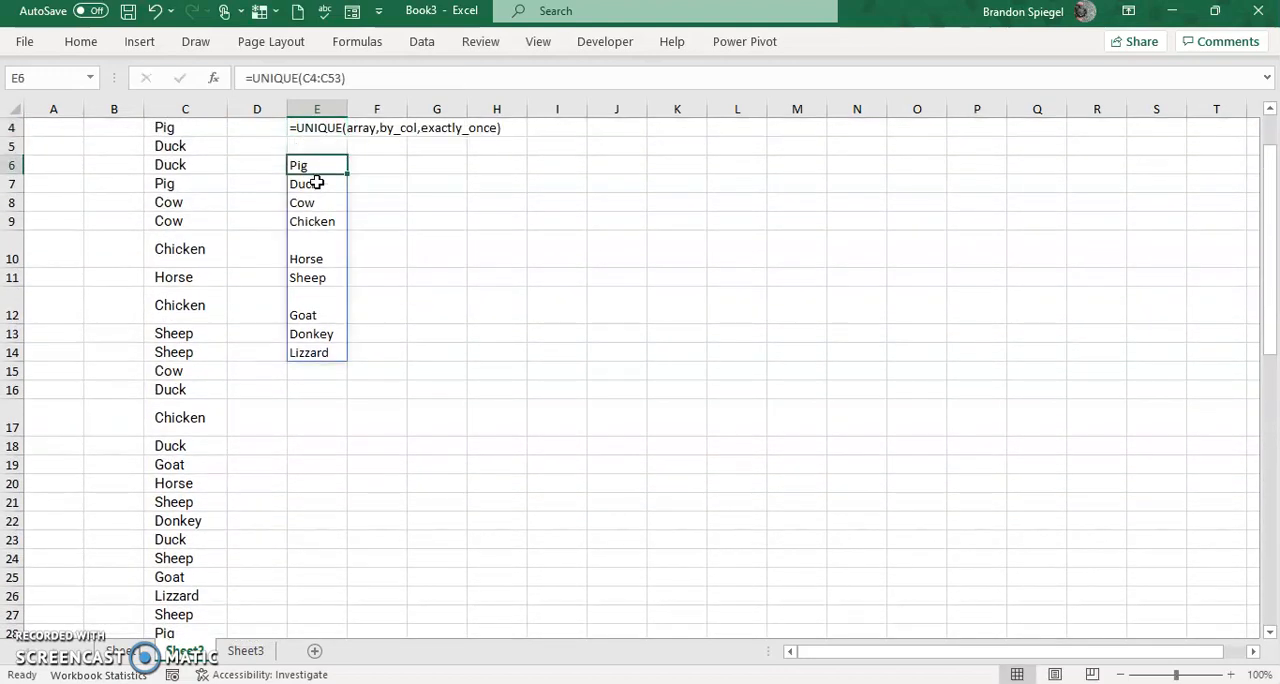
pyautogui.hotkey('ctrl', 'shift', 'Down')
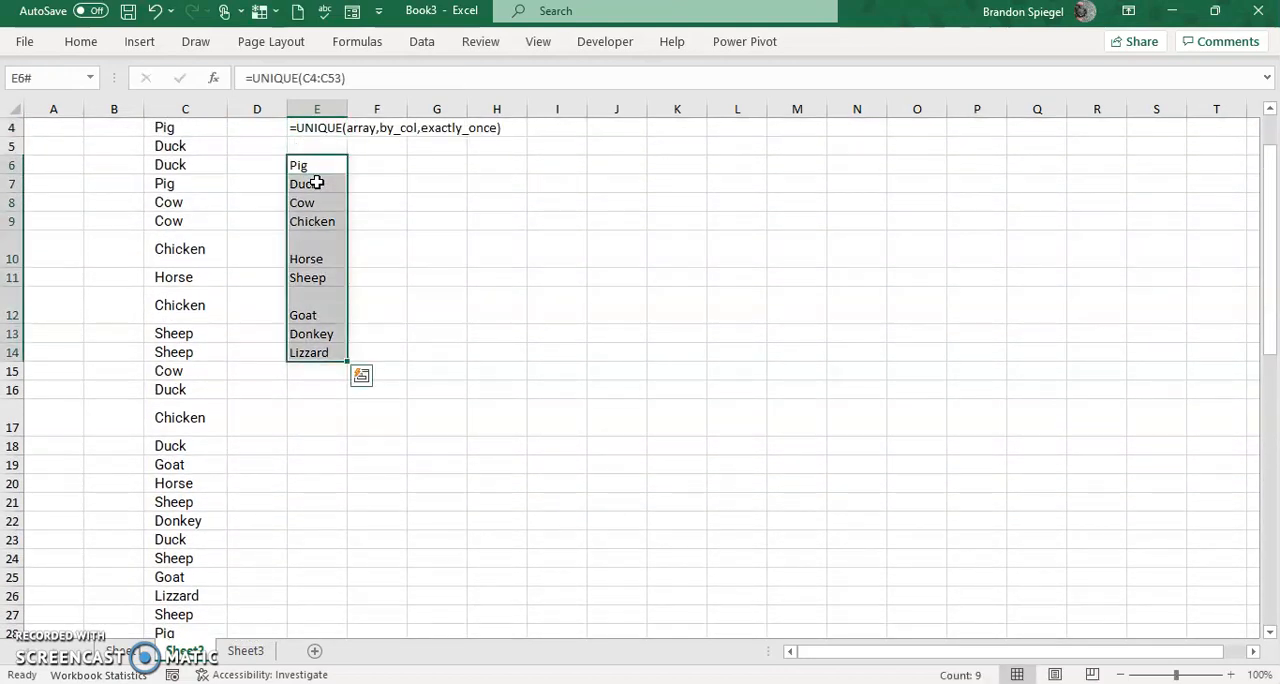
pyautogui.press('Down')
pyautogui.press('Up')
pyautogui.hotkey('ctrl', 'shift', 'Down')
pyautogui.press('Up')
pyautogui.press('Up')
pyautogui.press('Up')
pyautogui.press('Up')
pyautogui.press('Up')
pyautogui.press('Down')
pyautogui.press('Down')
pyautogui.press('Down')
pyautogui.press('Down')
pyautogui.press('Down')
# Enter =UNIQUE(C4:C53,,TRUE) in cell F6 to return only the animals that appear exactly once in column C.
pyautogui.press('Right')
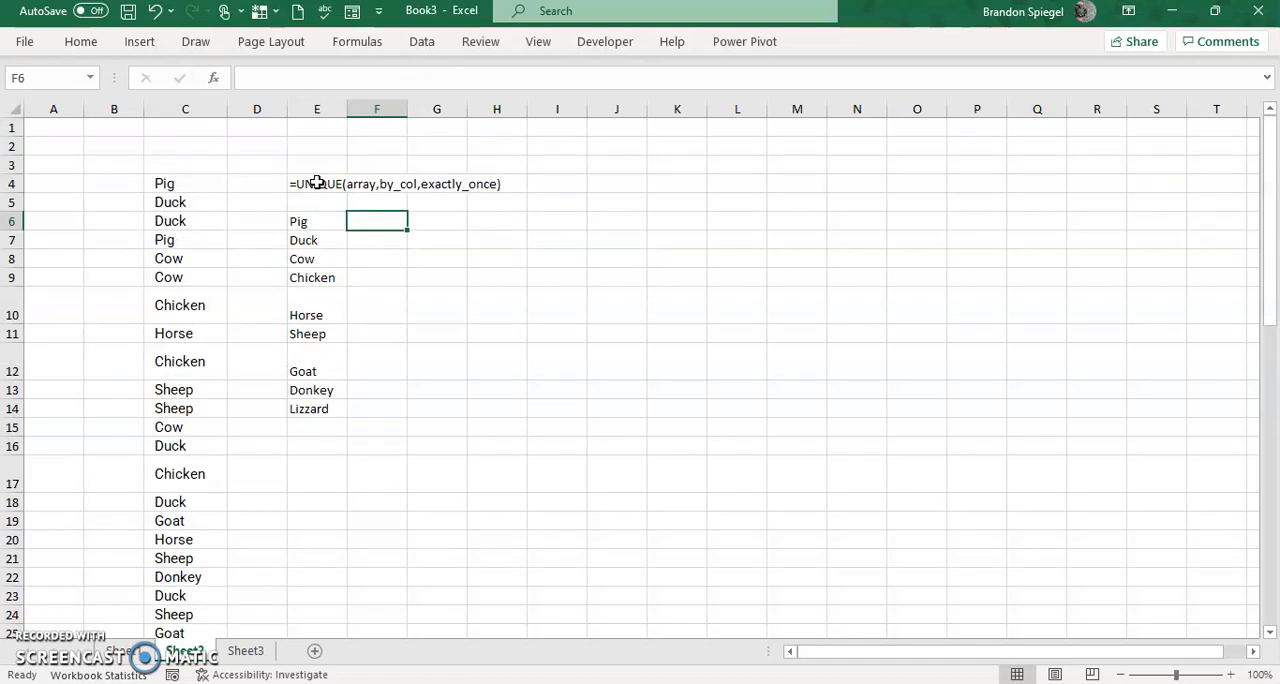
pyautogui.write('=unique')
pyautogui.press('Tab')
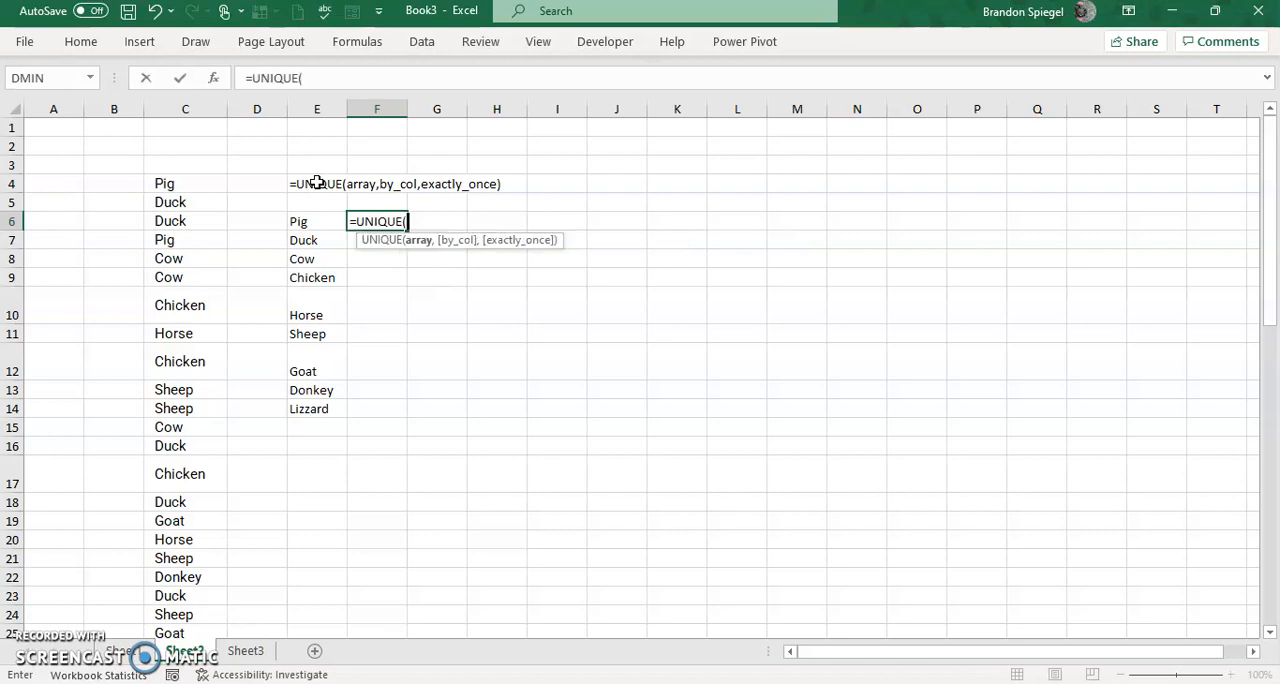
pyautogui.press('Left')
pyautogui.press('Left')
pyautogui.press('Left')
pyautogui.press('Up')
pyautogui.press('Up')
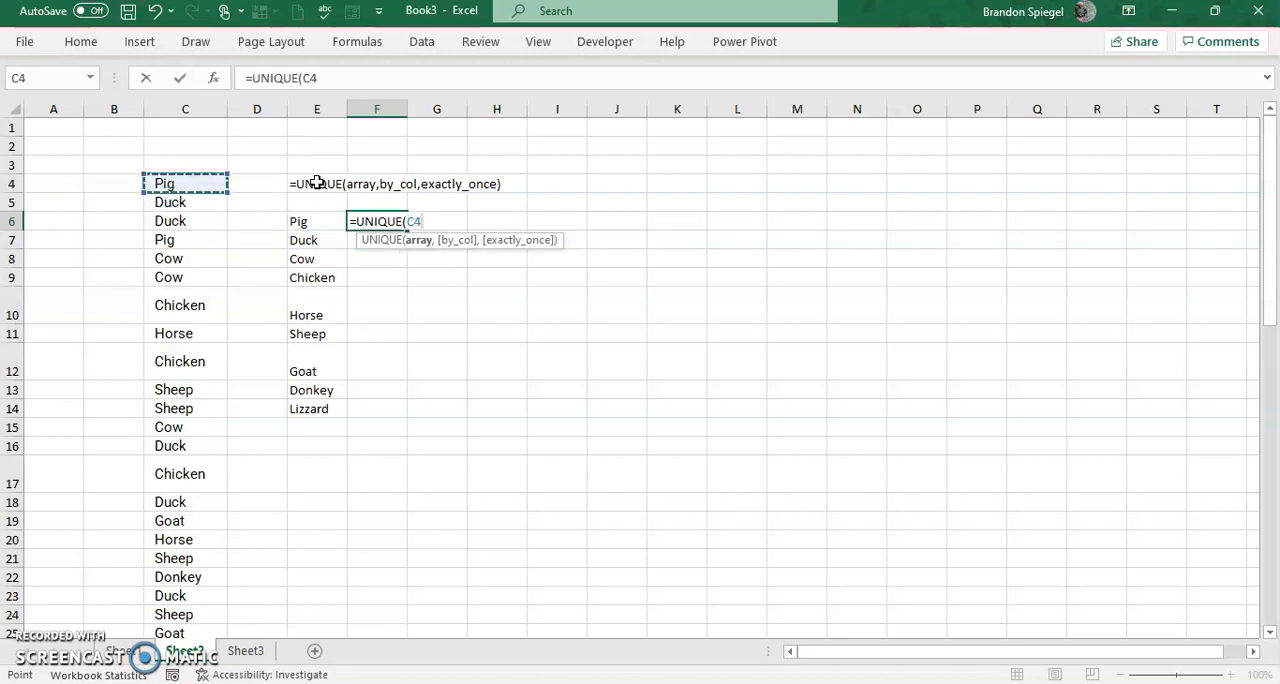
pyautogui.hotkey('ctrl', 'shift', 'Down')
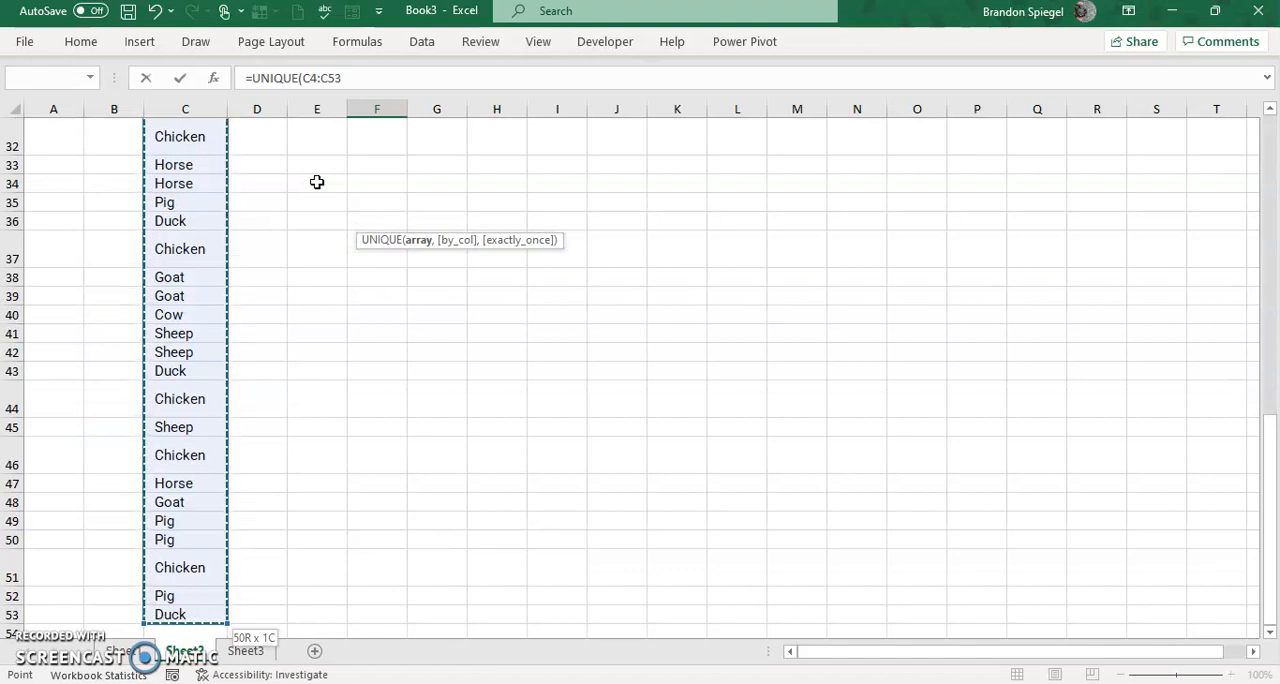
pyautogui.write(',')
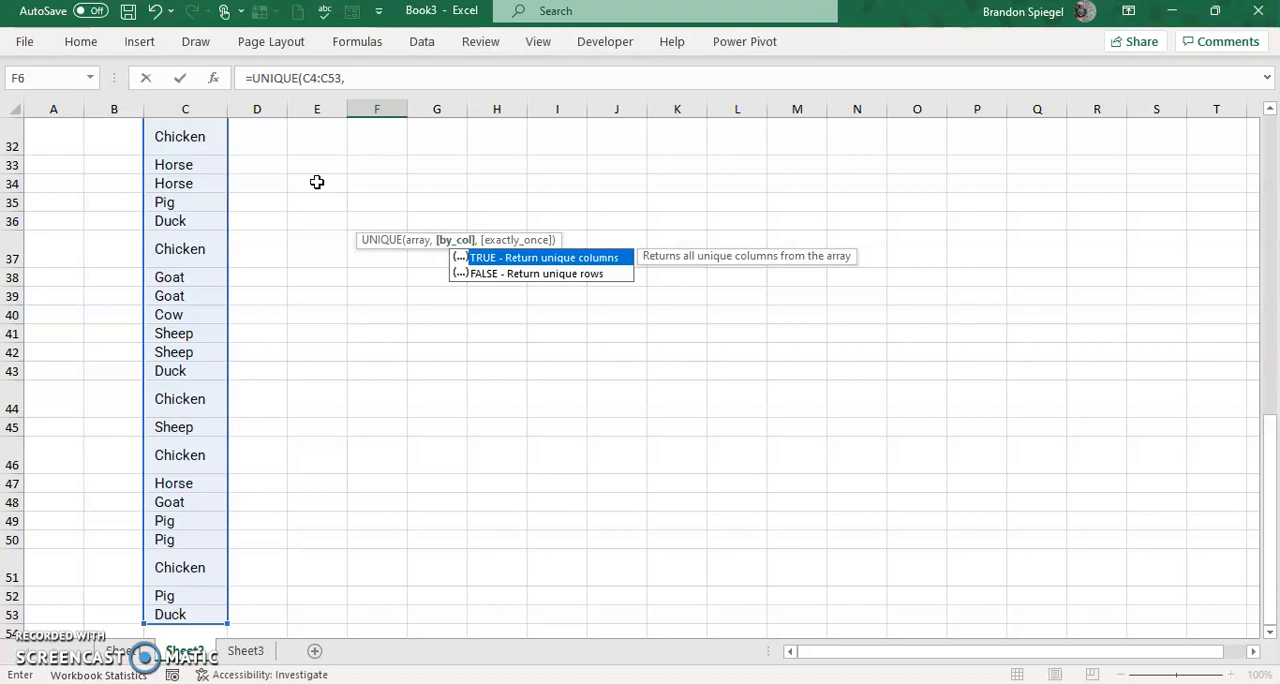
pyautogui.write(',')
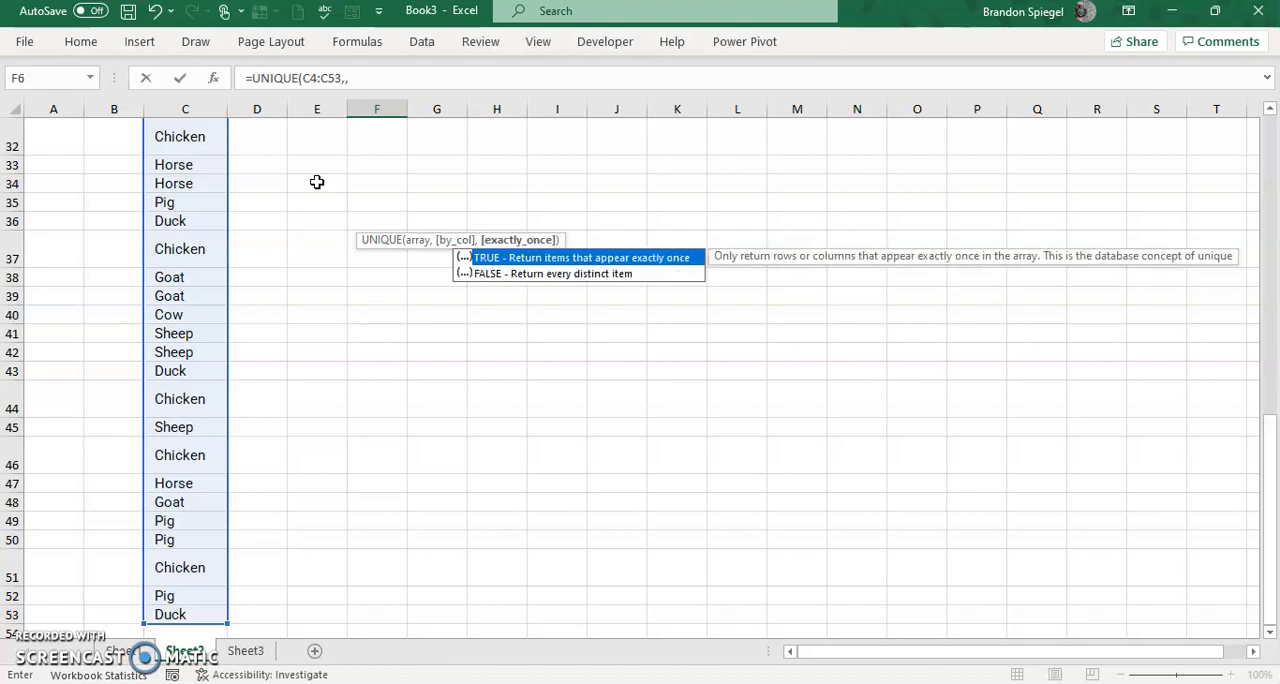
pyautogui.write('TRUE')
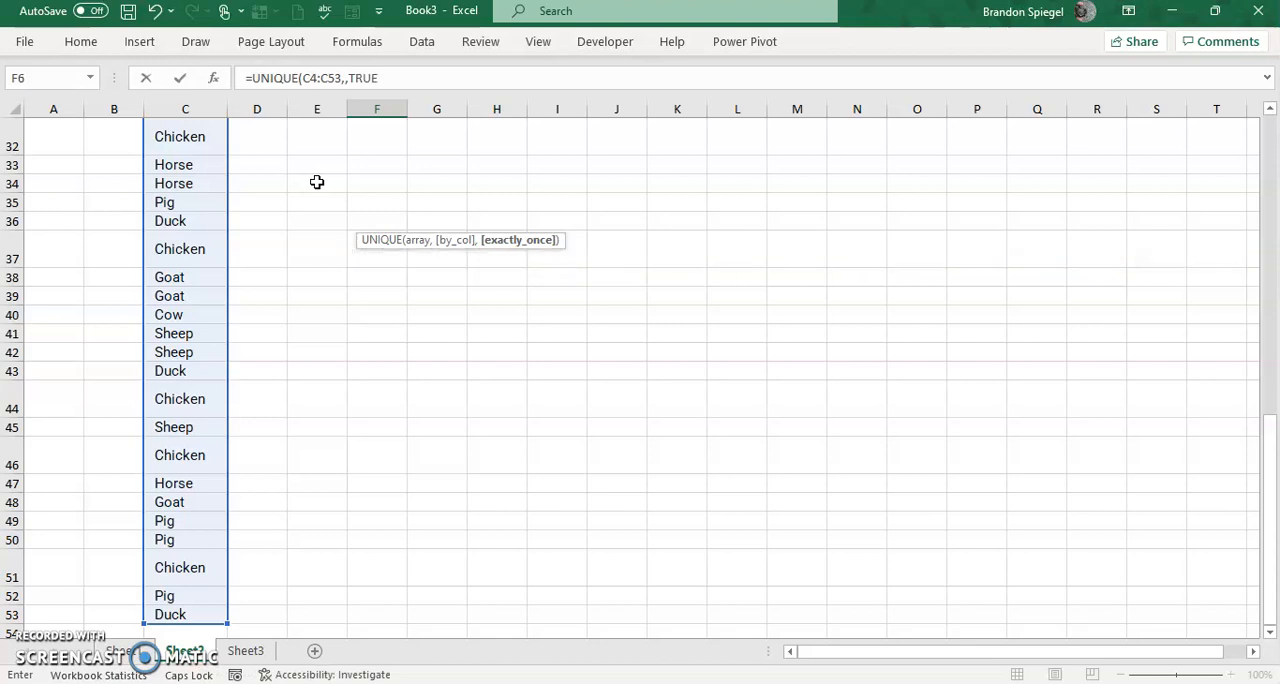
pyautogui.press('Return')
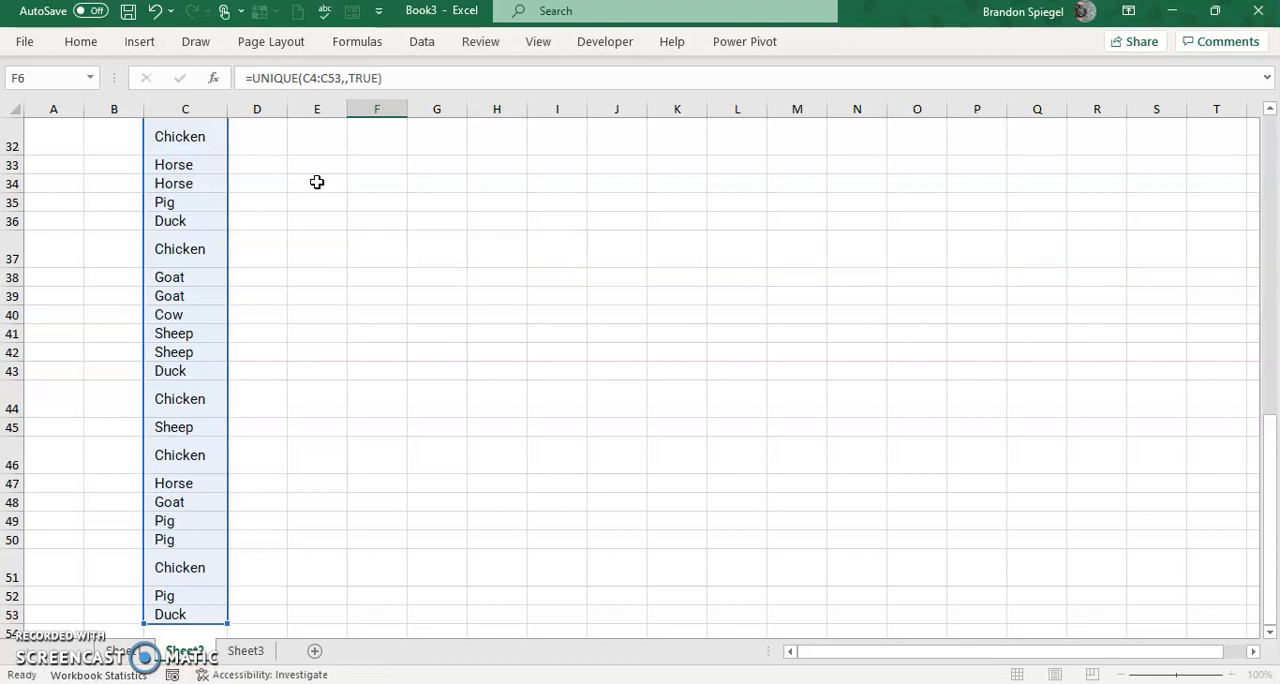
# Compare the distinct-animals list starting in E6 with the exactly-once list starting in F6.
pyautogui.press('Up')
pyautogui.press('Up')
pyautogui.press('Up')
pyautogui.press('Down')
pyautogui.press('Down')
pyautogui.press('Left')
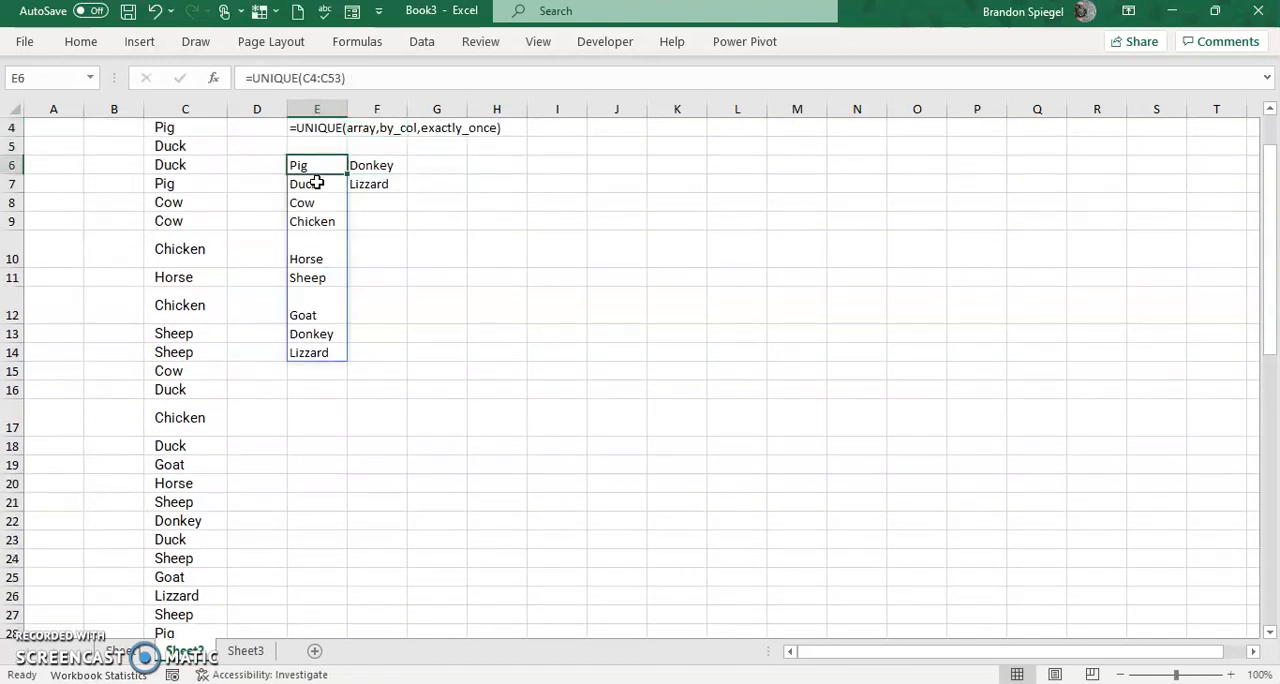
pyautogui.press('Down')
pyautogui.press('Down')
pyautogui.press('Down')
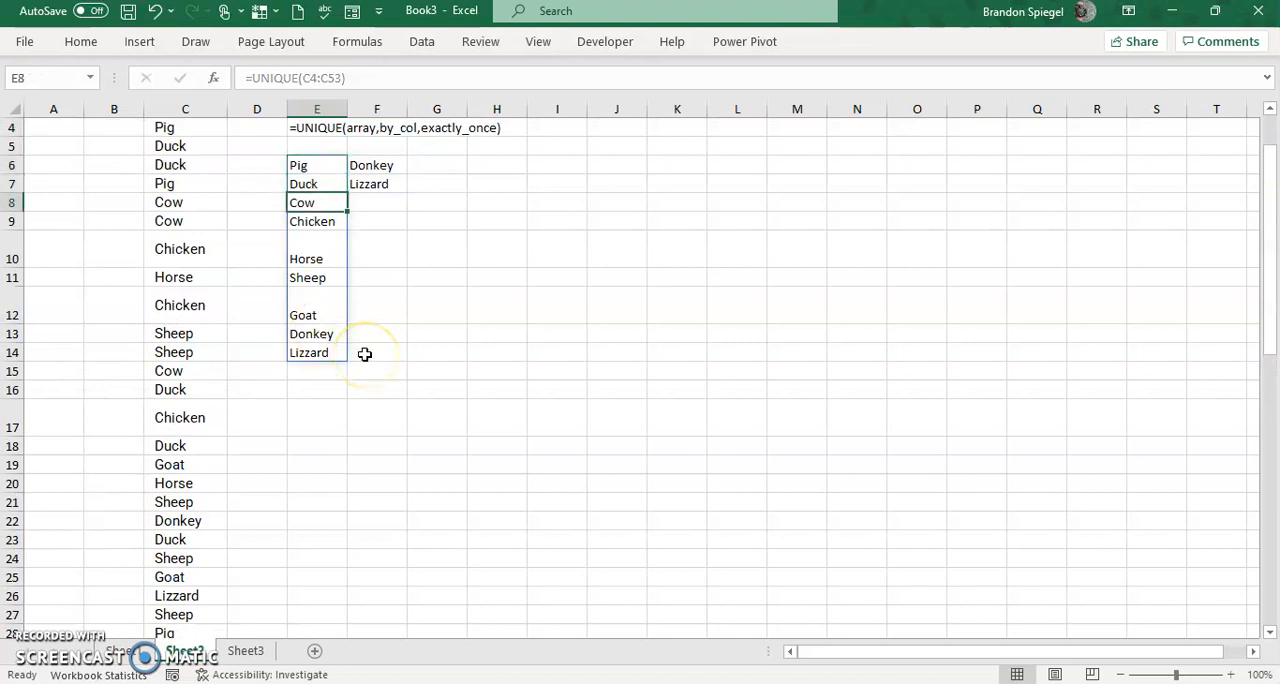
pyautogui.press('Up')
pyautogui.press('Up')
pyautogui.press('Up')
pyautogui.press('Right')
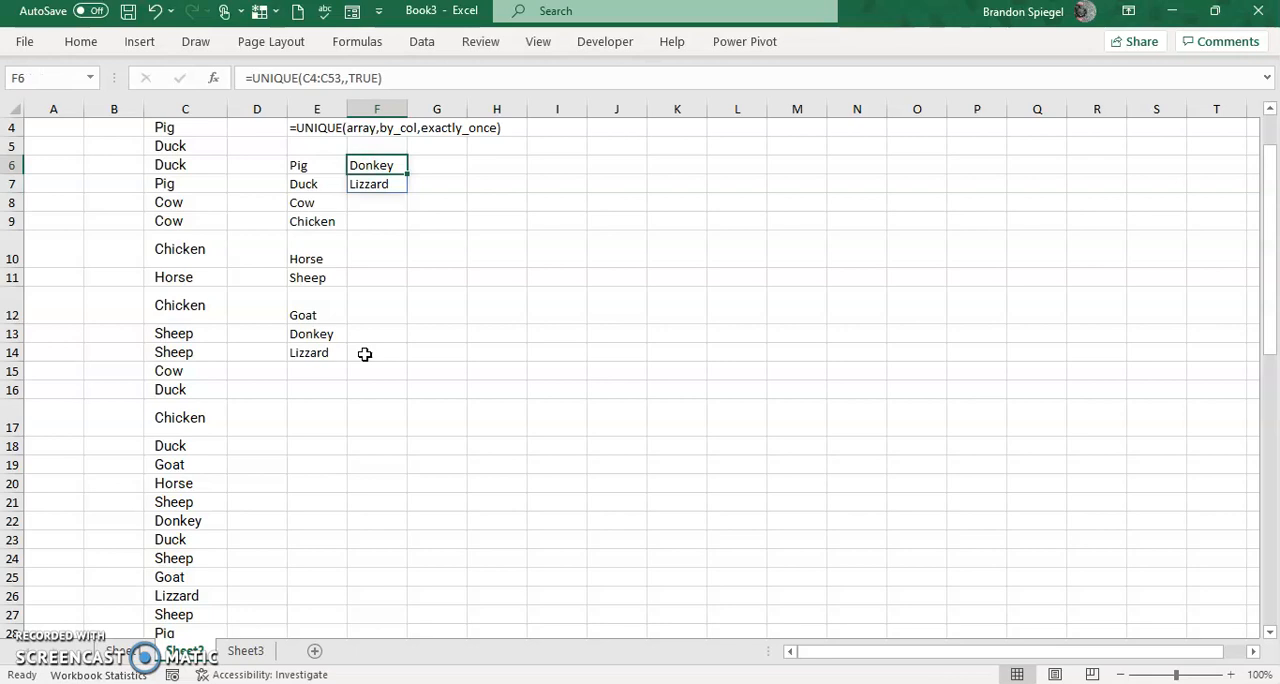
# Switch to Sheet3 and select cell B3, the first animal in the horizontal list.
pyautogui.hotkey('ctrl', 'pagedown')
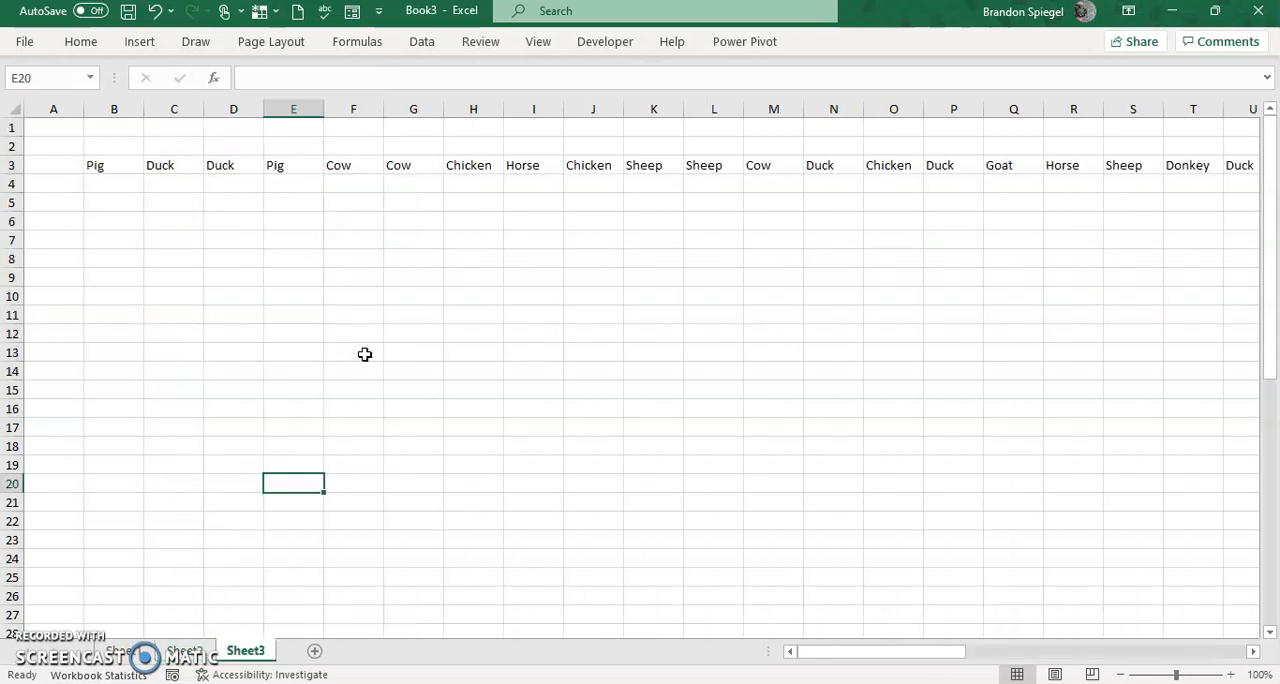
pyautogui.hotkey('ctrl', 'Left')
pyautogui.press('Right')
pyautogui.hotkey('ctrl', 'Up')
pyautogui.press('Down')
pyautogui.press('Down')
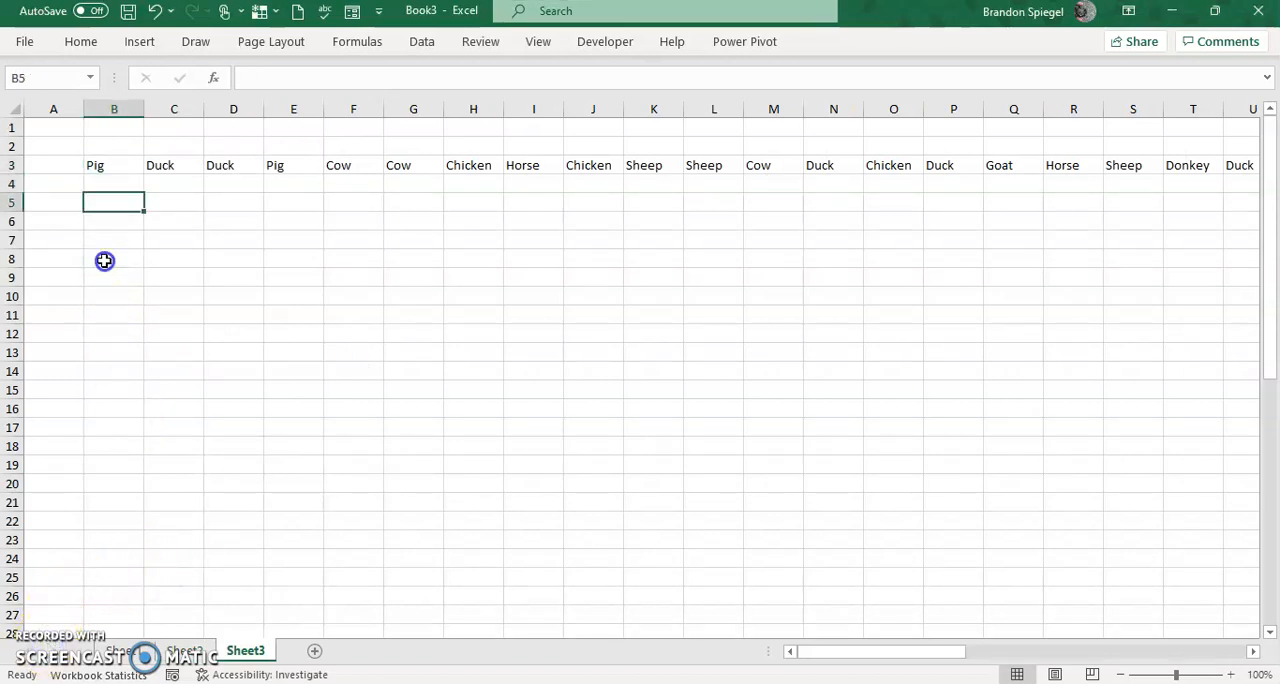
pyautogui.press('Up')
pyautogui.press('Up')
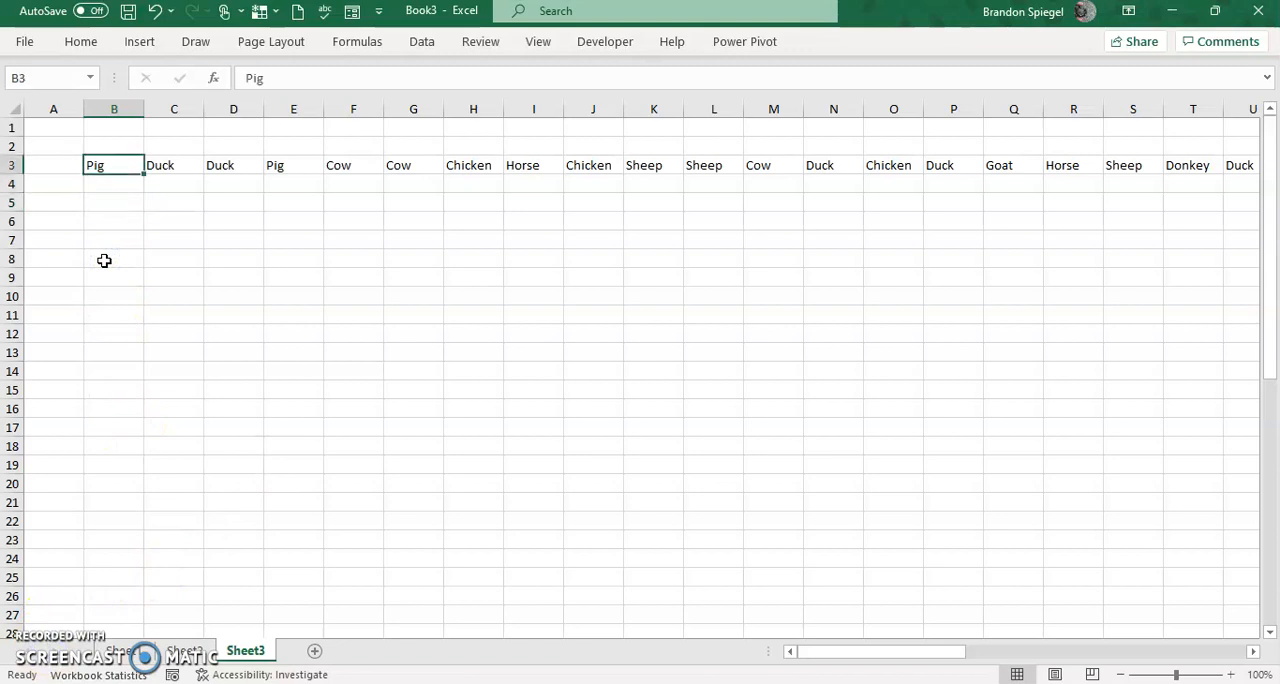
# Enter =UNIQUE(B3:AY3) in cell B8, covering the whole horizontal animal list in row 3.
pyautogui.hotkey('ctrl', 'Right')
pyautogui.press('Home')
pyautogui.press('Down')
pyautogui.press('Down')
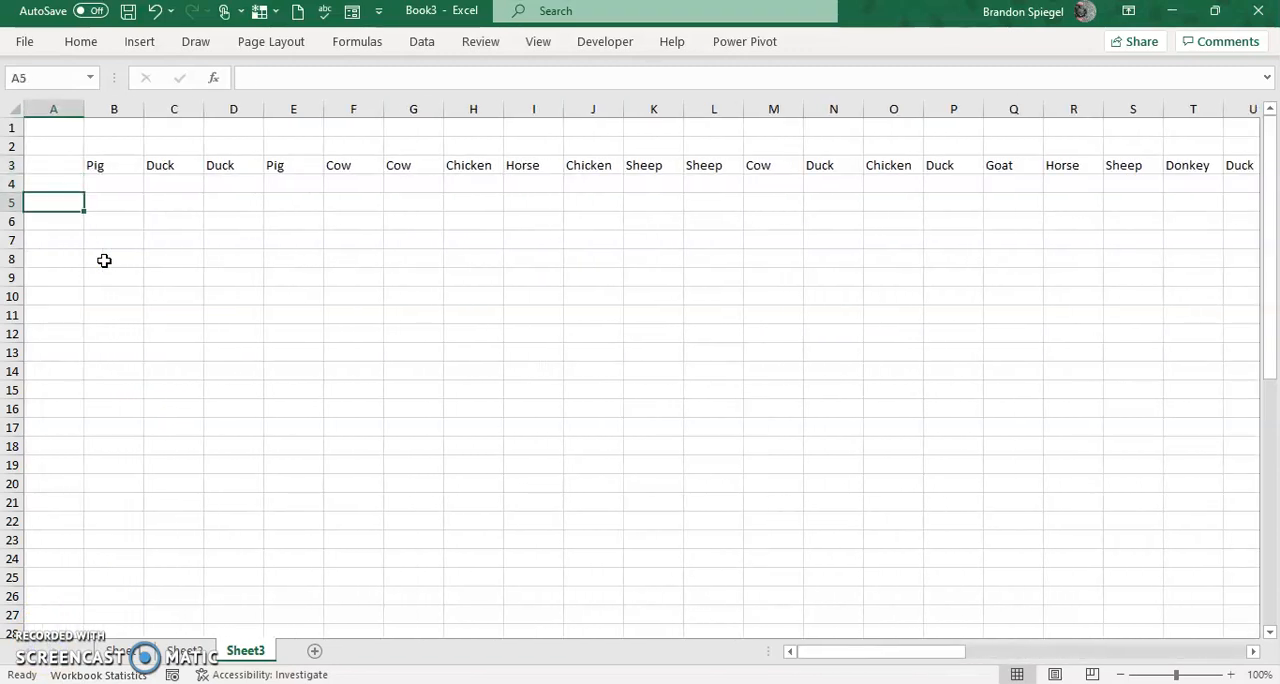
pyautogui.press('Right')
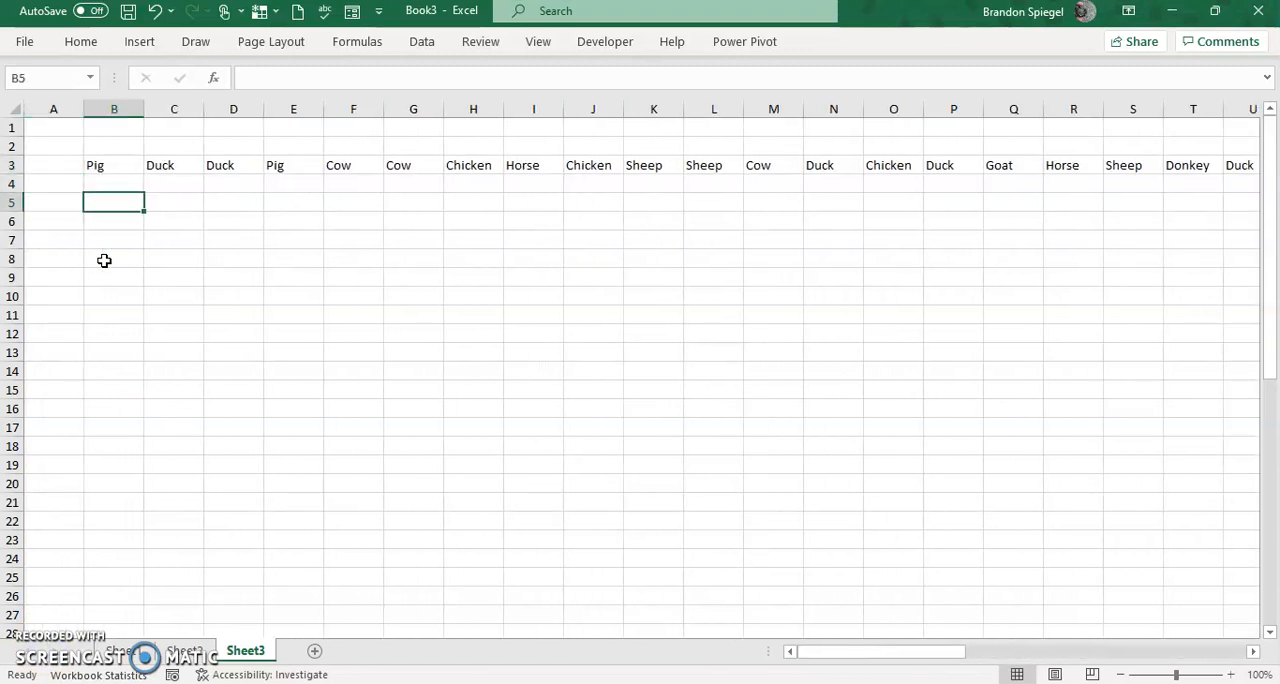
pyautogui.click(104, 260)
pyautogui.write('=')
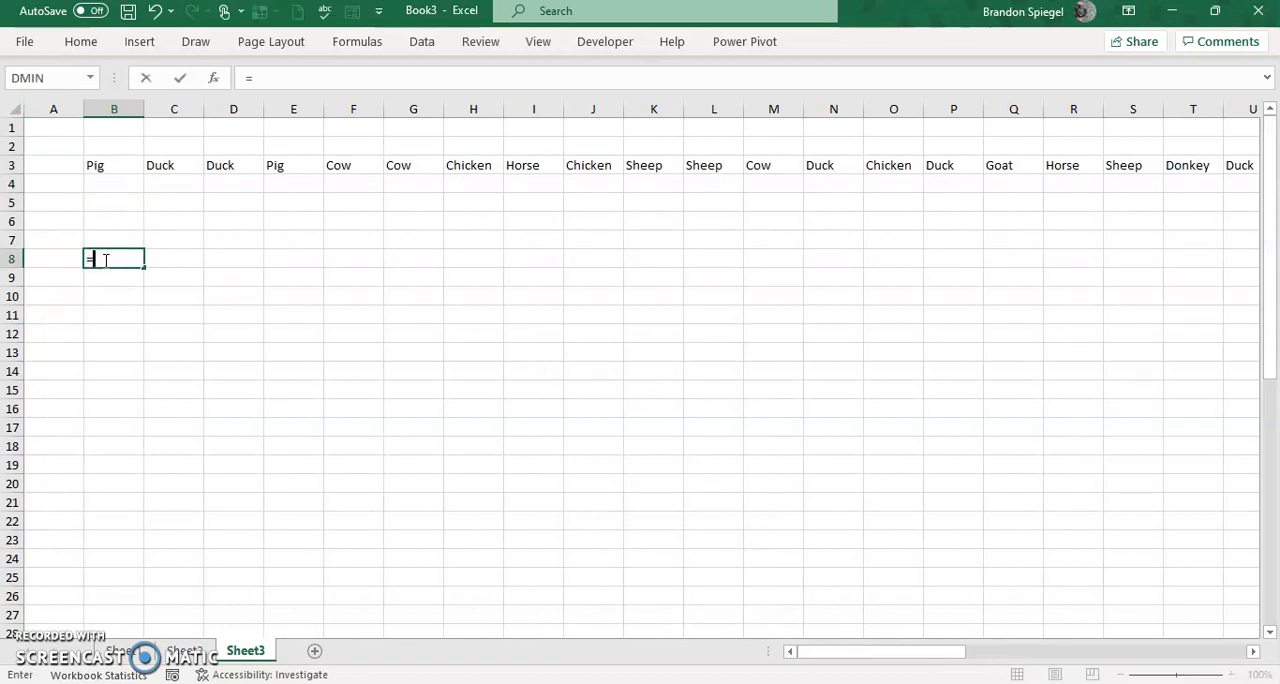
pyautogui.write('uniqu')
pyautogui.press('Tab')
pyautogui.press('Up')
pyautogui.press('Up')
pyautogui.press('Up')
pyautogui.press('Up')
pyautogui.press('Up')
pyautogui.hotkey('ctrl', 'shift', 'Right')
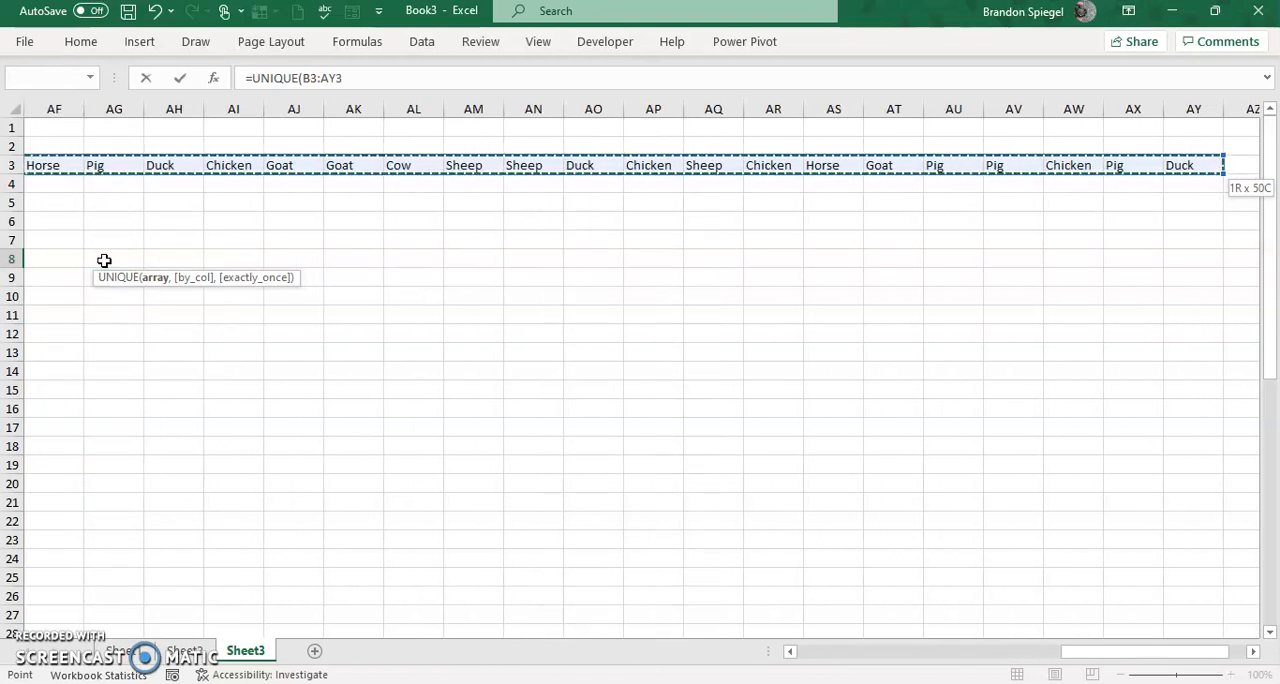
pyautogui.write(')')
pyautogui.press('Return')
# Examine the animal list that the formula in B8 spills across row 8.
pyautogui.press('Up')
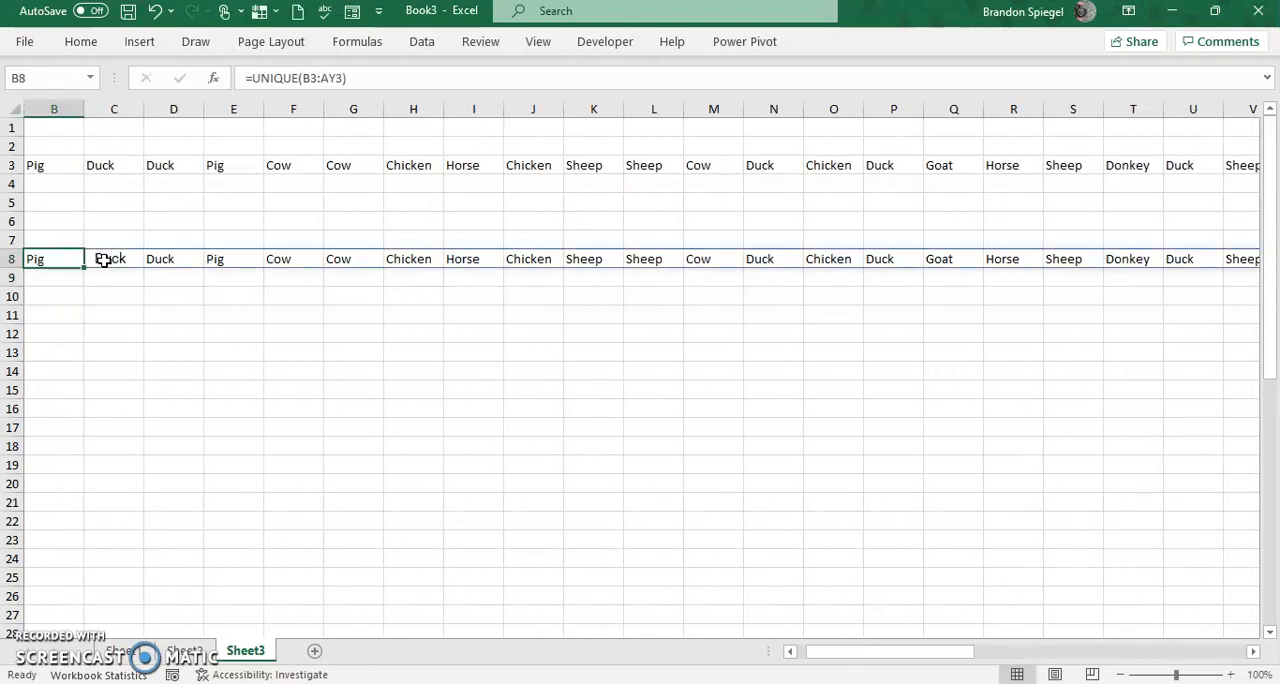
pyautogui.hotkey('ctrl', 'Right')
pyautogui.press('Home')
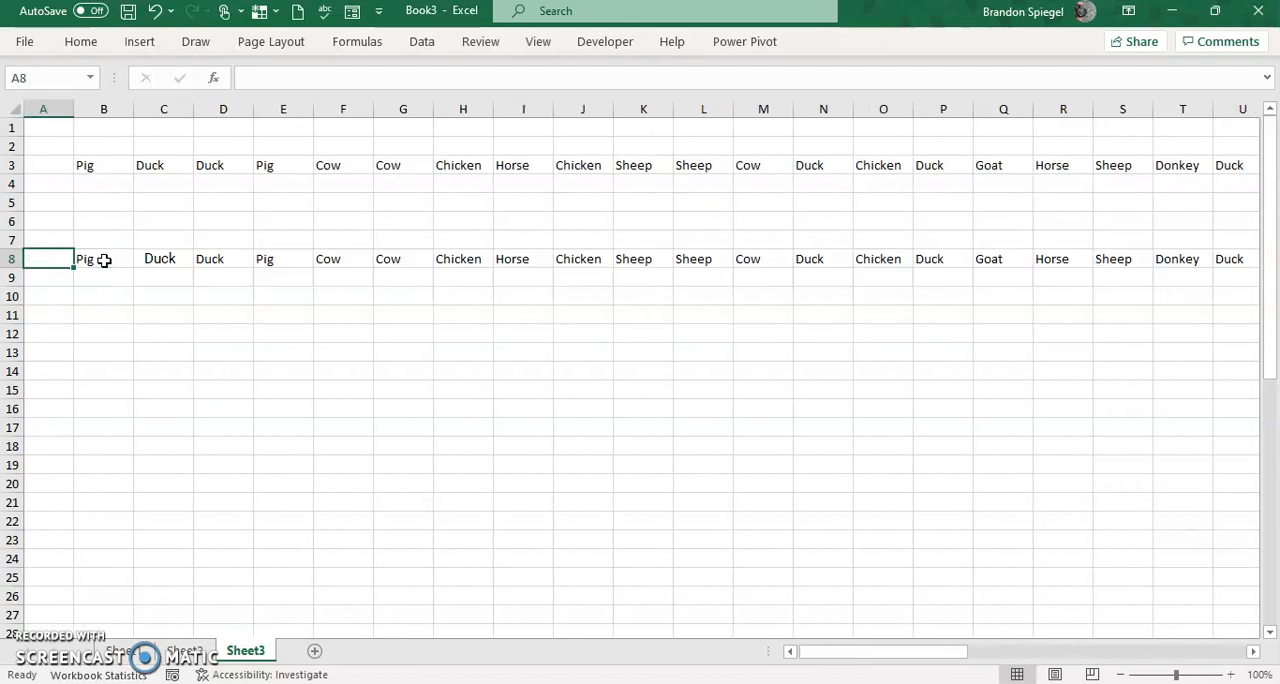
pyautogui.press('Right')
pyautogui.hotkey('ctrl', 'Right')
pyautogui.press('Home')
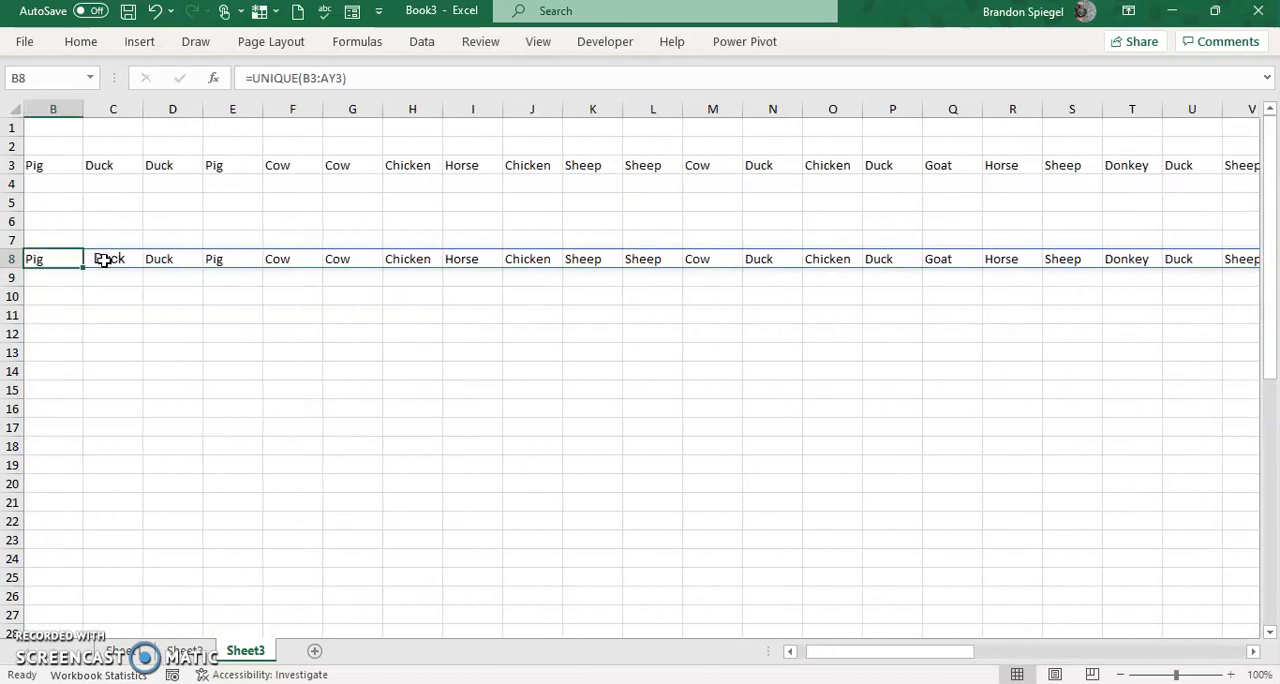
pyautogui.press('Right')
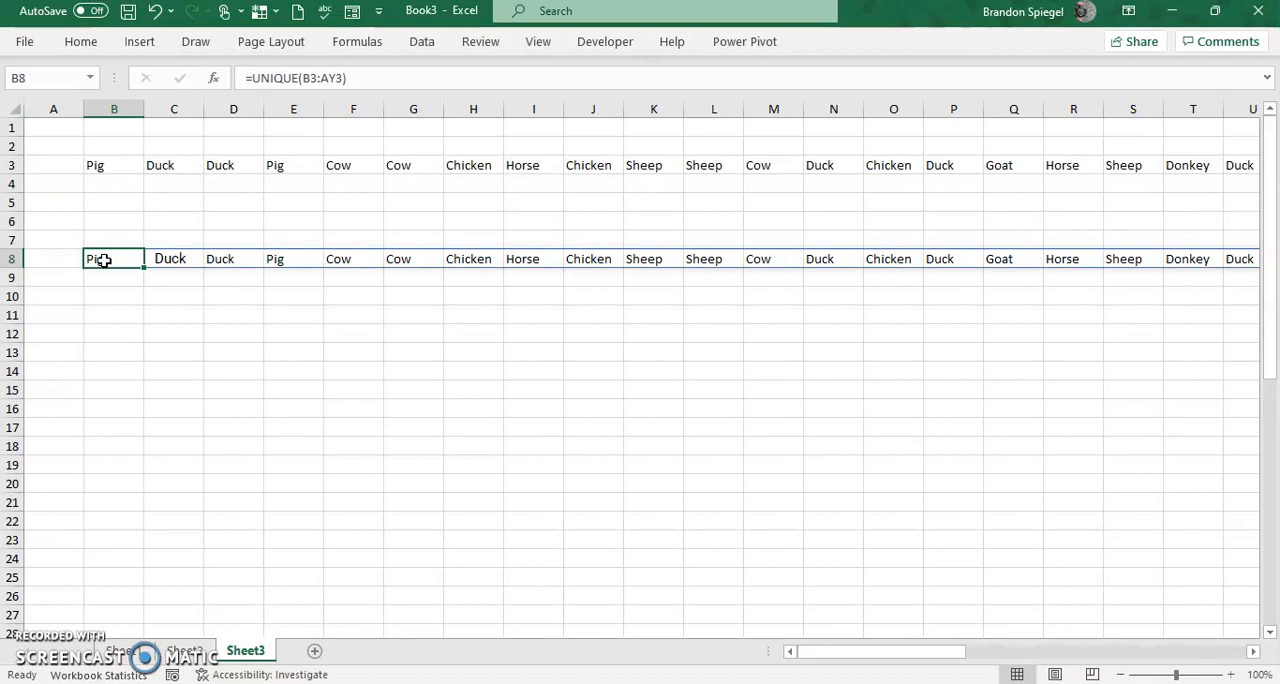
# Add TRUE as the by_col argument in B8 so the formula becomes =UNIQUE(B3:AY3,TRUE).
pyautogui.press('F2')
pyautogui.press('Left')
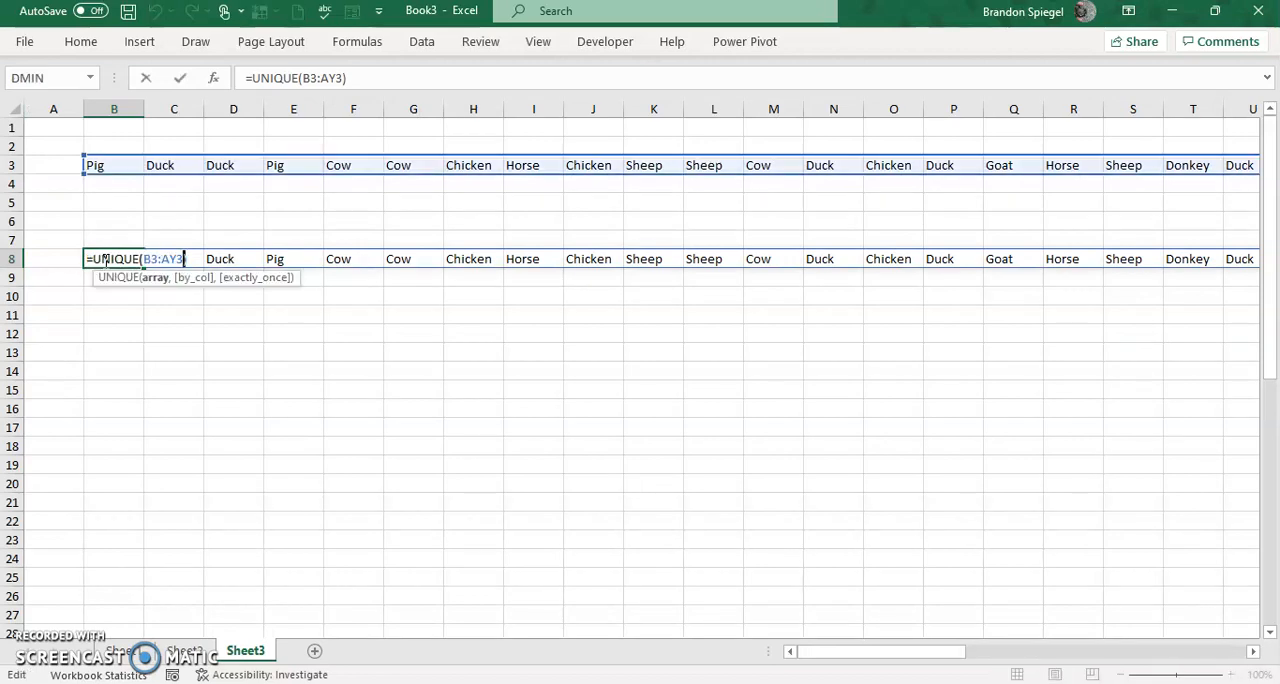
pyautogui.write(',')
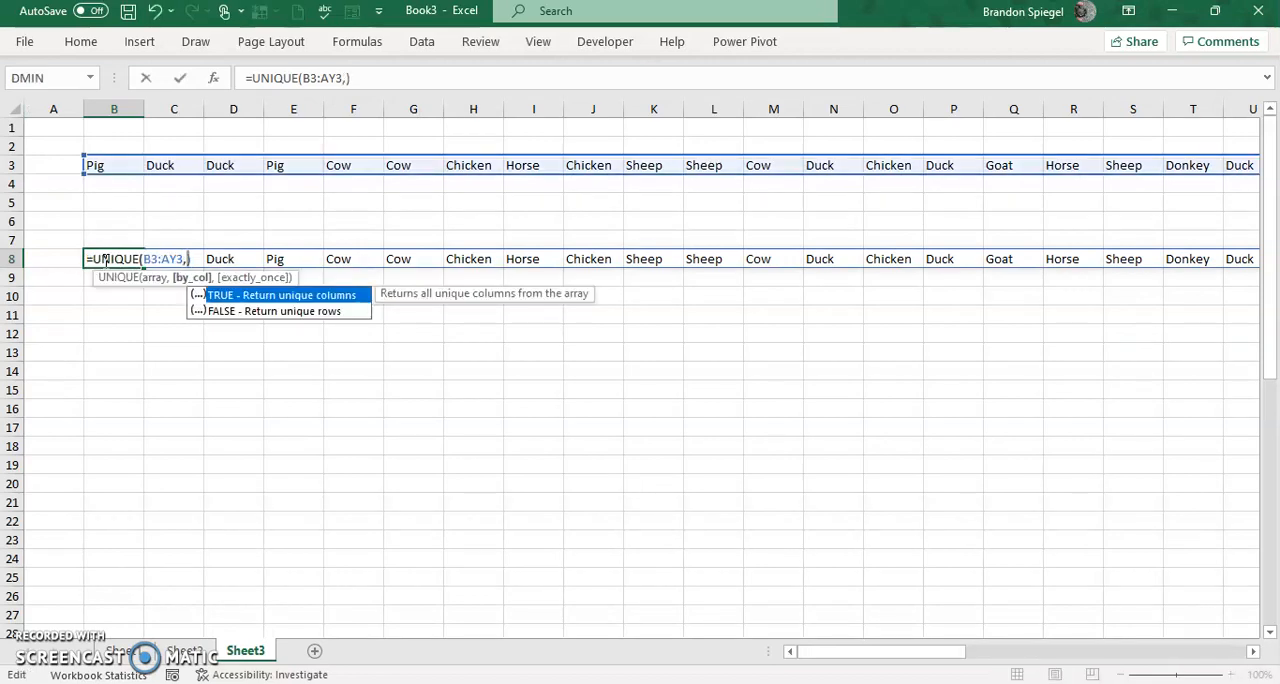
pyautogui.press('capslock')
pyautogui.write('TRUE')
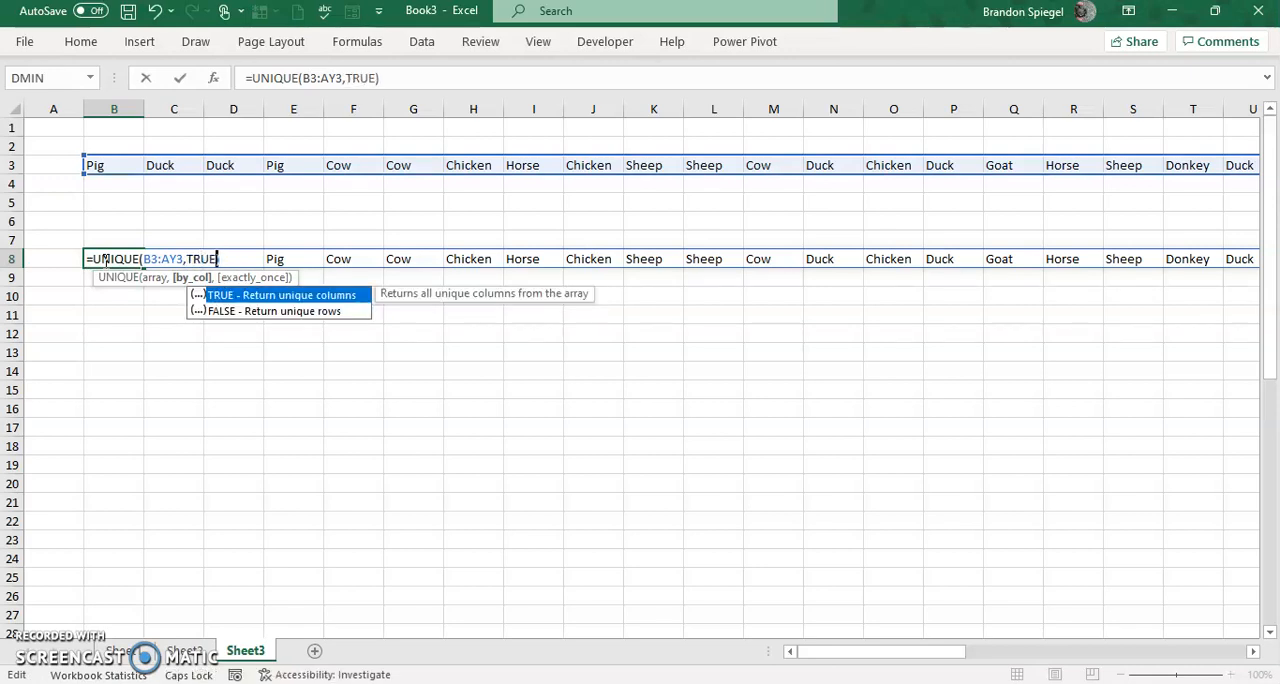
pyautogui.press('capslock')
pyautogui.press('Return')
pyautogui.click(104, 260)
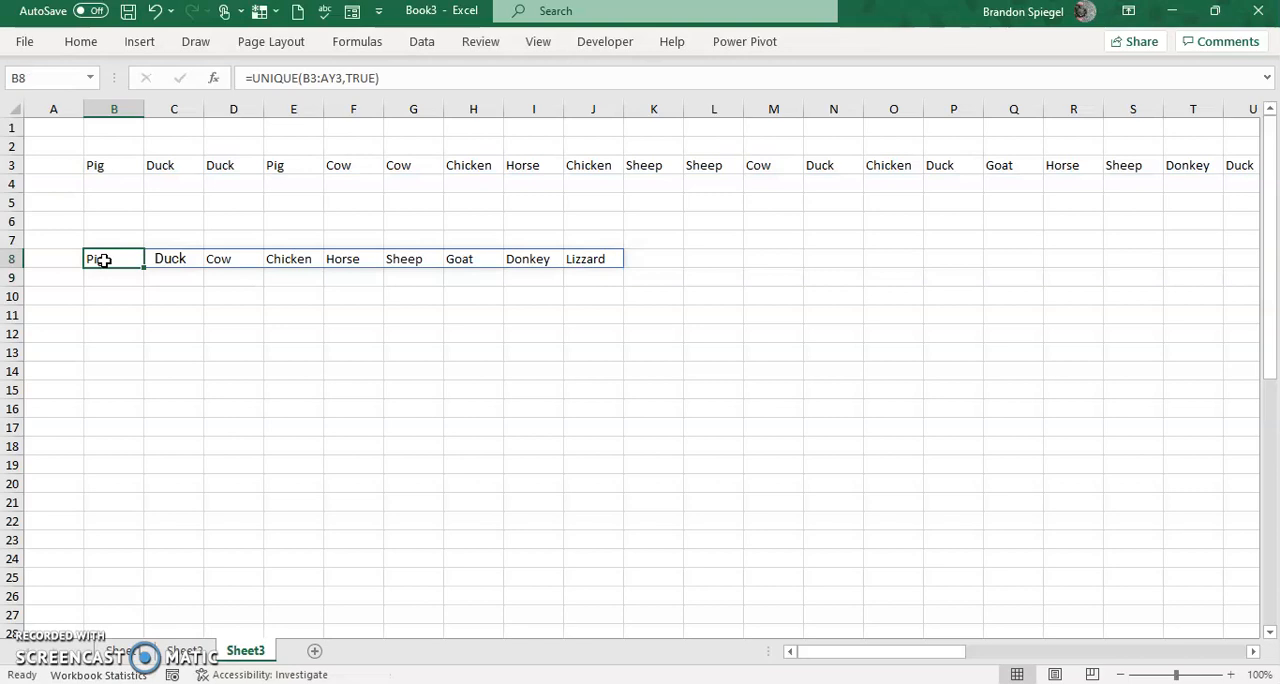
# Inspect the by_col argument in the B8 formula, leaving the formula as it is.
pyautogui.press('Up')
pyautogui.press('Down')
pyautogui.press('F2')
pyautogui.press('Left')
pyautogui.hotkey('ctrl', 'shift', 'Left')
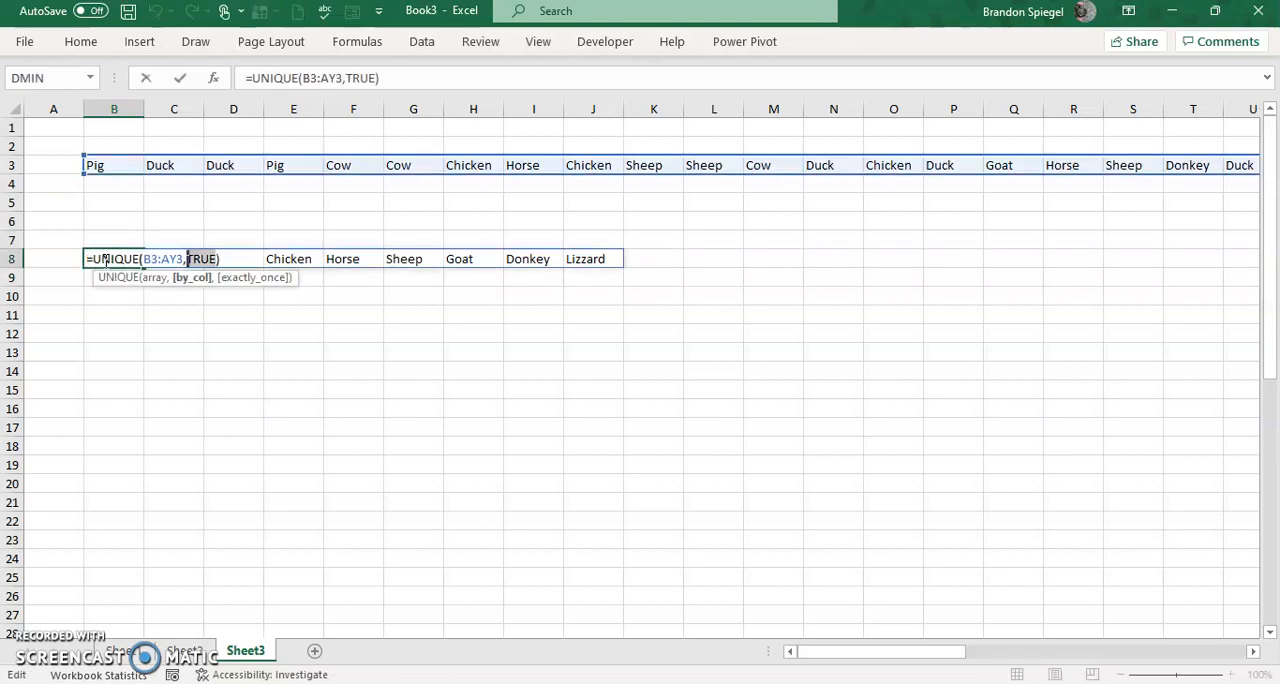
pyautogui.press('Escape')
# Compare the distinct animals spilled from B8 with the full source list in row 3.
pyautogui.hotkey('ctrl', 'Right')
pyautogui.press('Left')
pyautogui.hotkey('ctrl', 'Left')
pyautogui.press('Up')
pyautogui.press('Up')
pyautogui.press('Up')
pyautogui.press('Up')
pyautogui.press('Up')
pyautogui.hotkey('ctrl', 'Right')
pyautogui.press('Home')
pyautogui.press('Down')
pyautogui.press('Down')
pyautogui.press('Down')
pyautogui.press('Down')
pyautogui.press('Down')
pyautogui.press('Right')
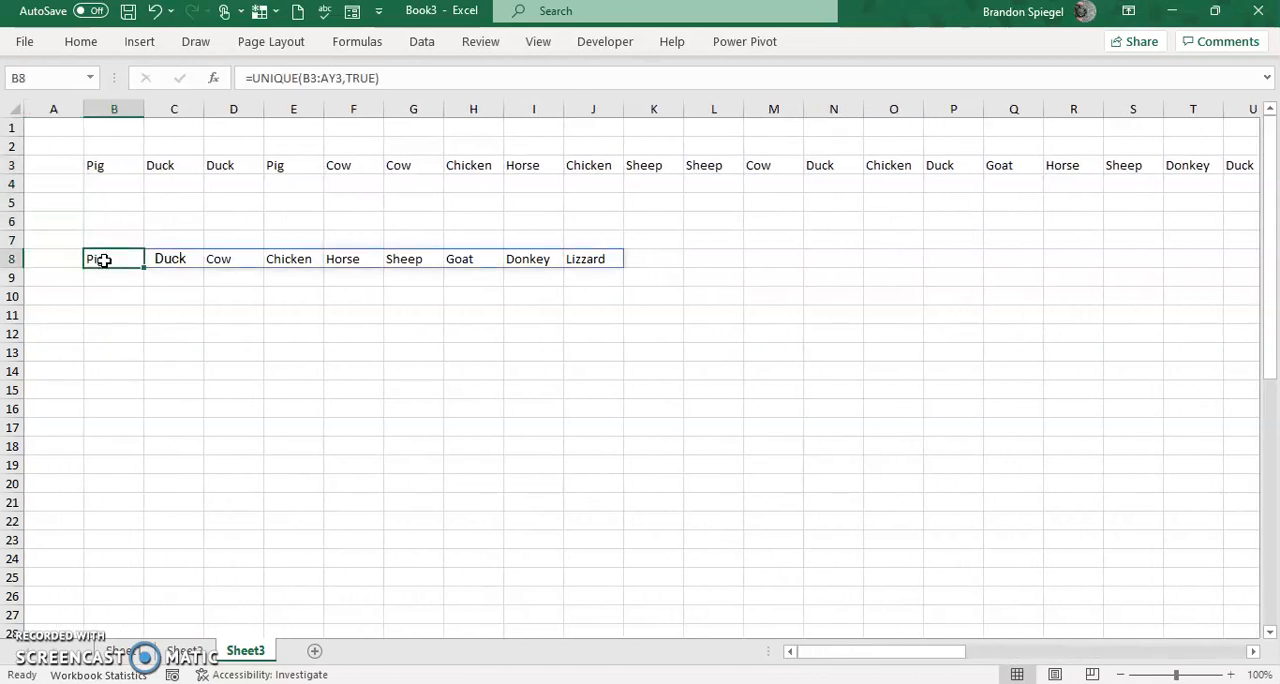
# Add TRUE as the exactly_once argument in B8 so the formula becomes =UNIQUE(B3:AY3,TRUE,TRUE).
pyautogui.press('F2')
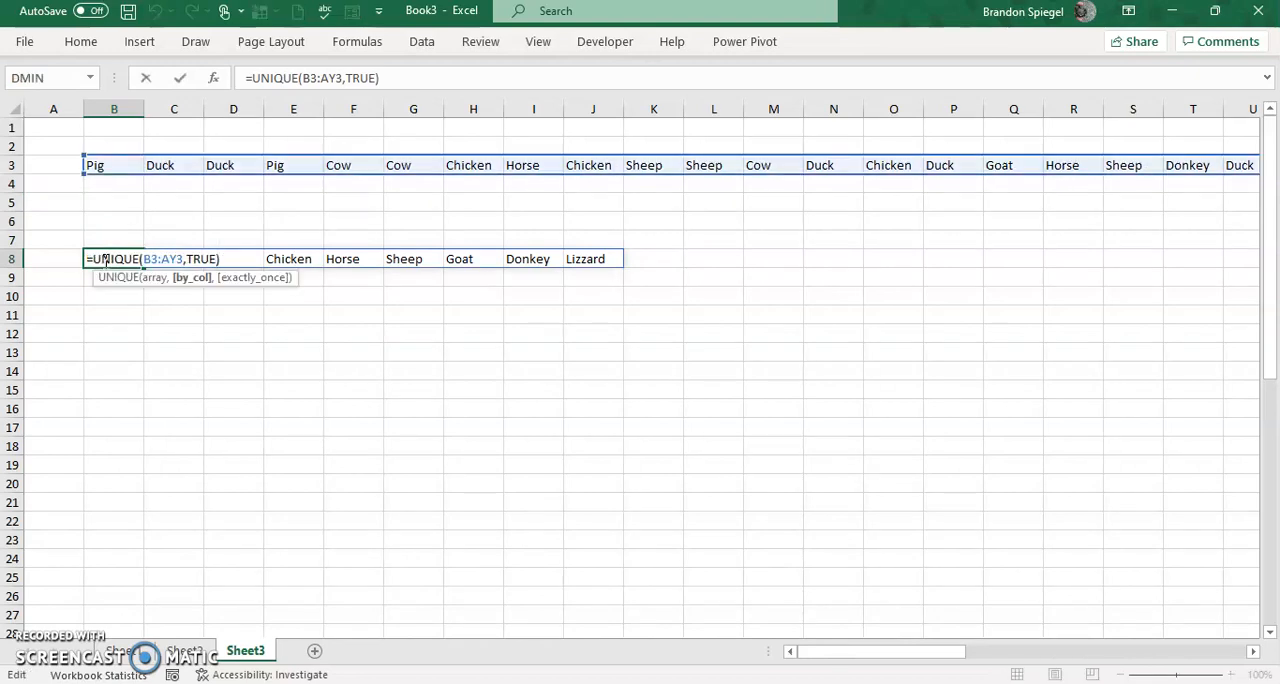
pyautogui.write(',')
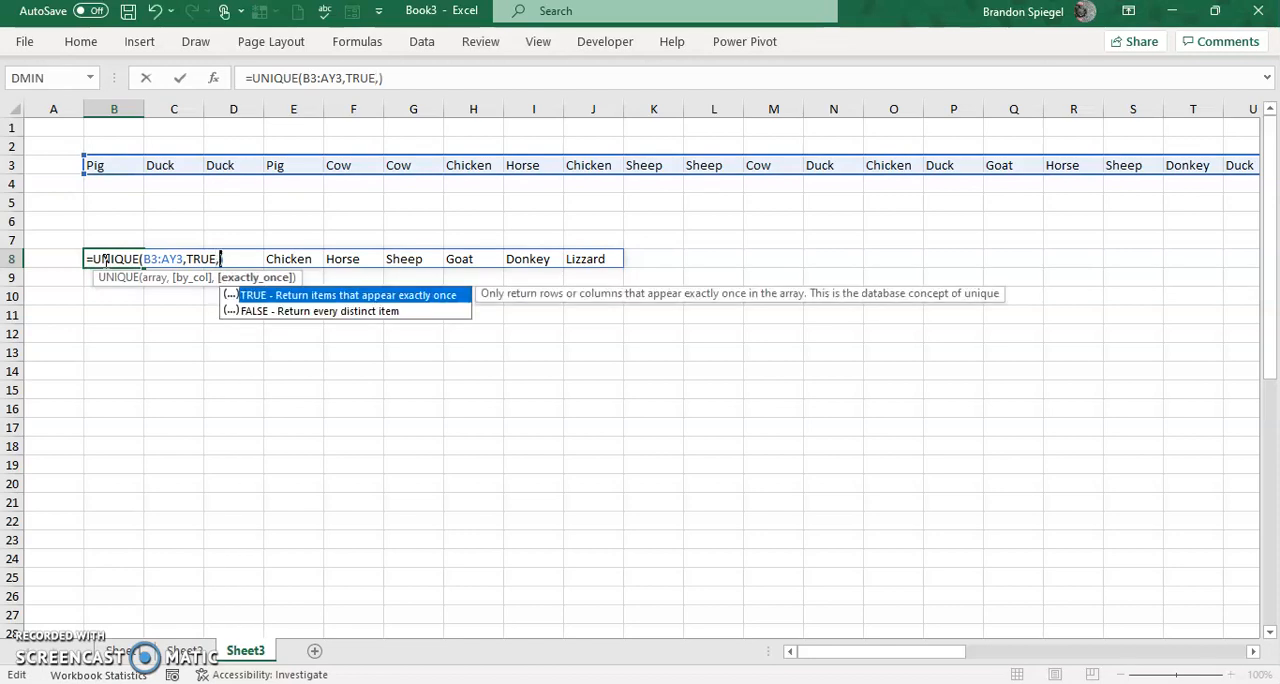
pyautogui.press('capslock')
pyautogui.write('TRUE')
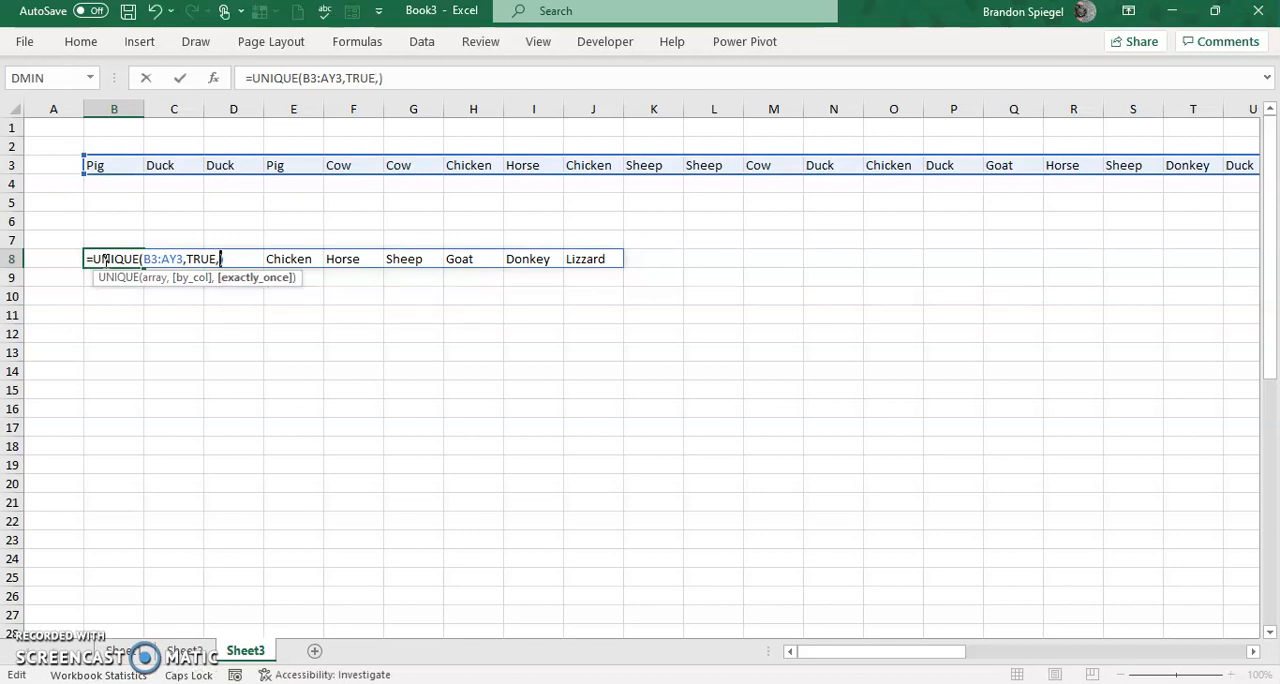
pyautogui.press('capslock')
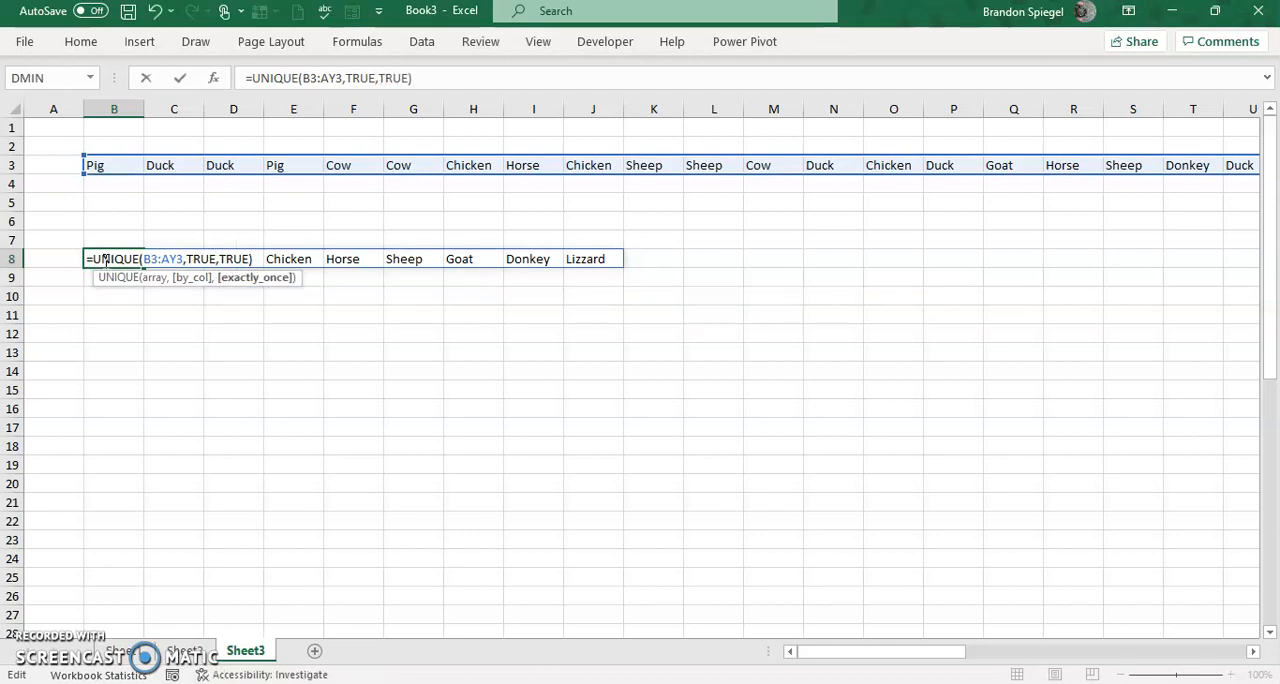
pyautogui.press('Return')
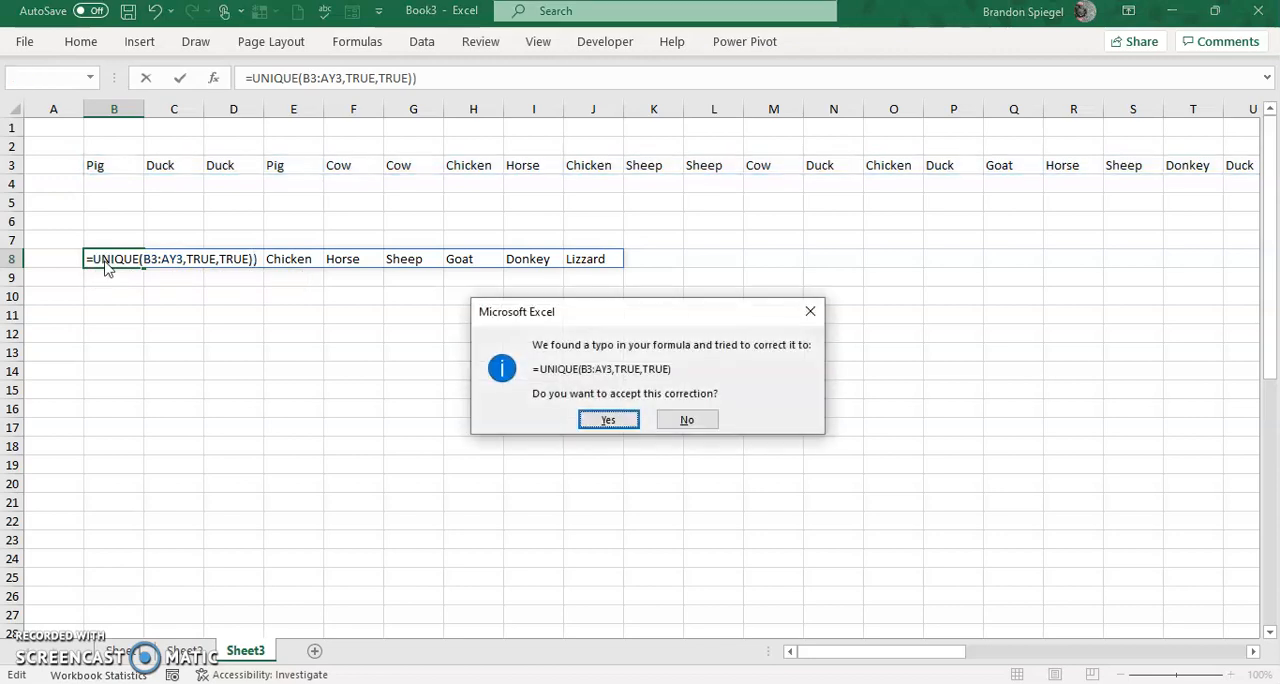
pyautogui.press('Return')
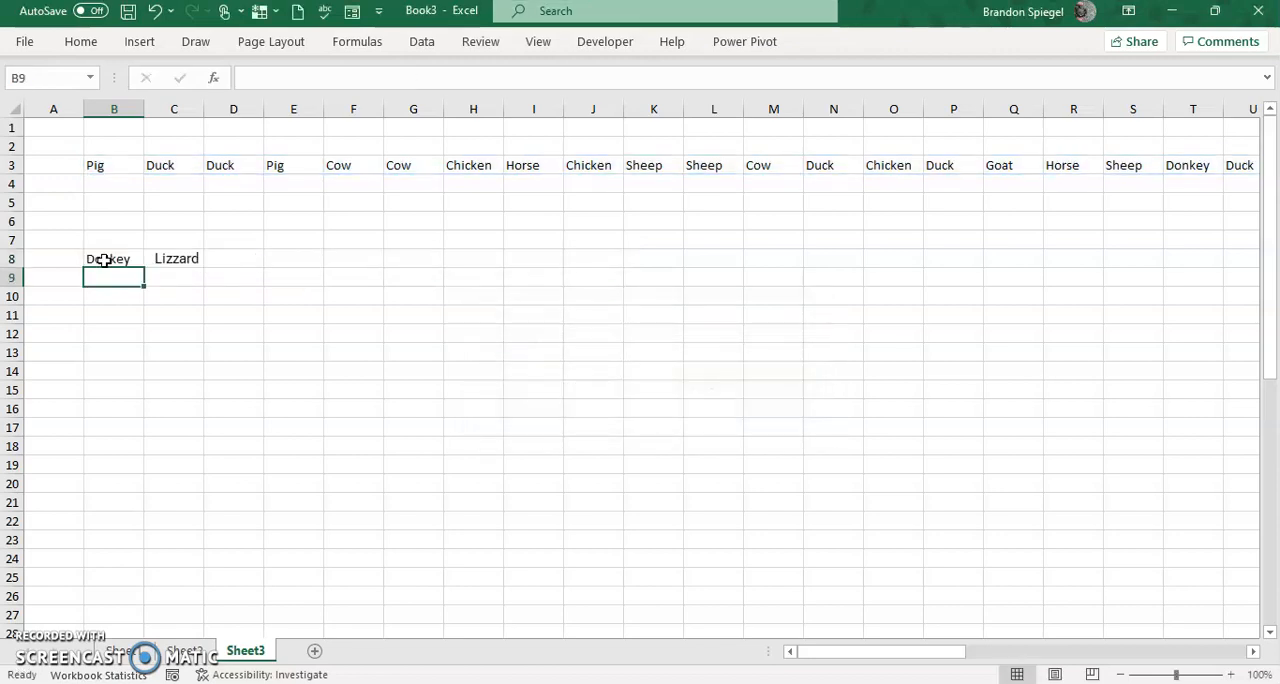
pyautogui.click(104, 260)
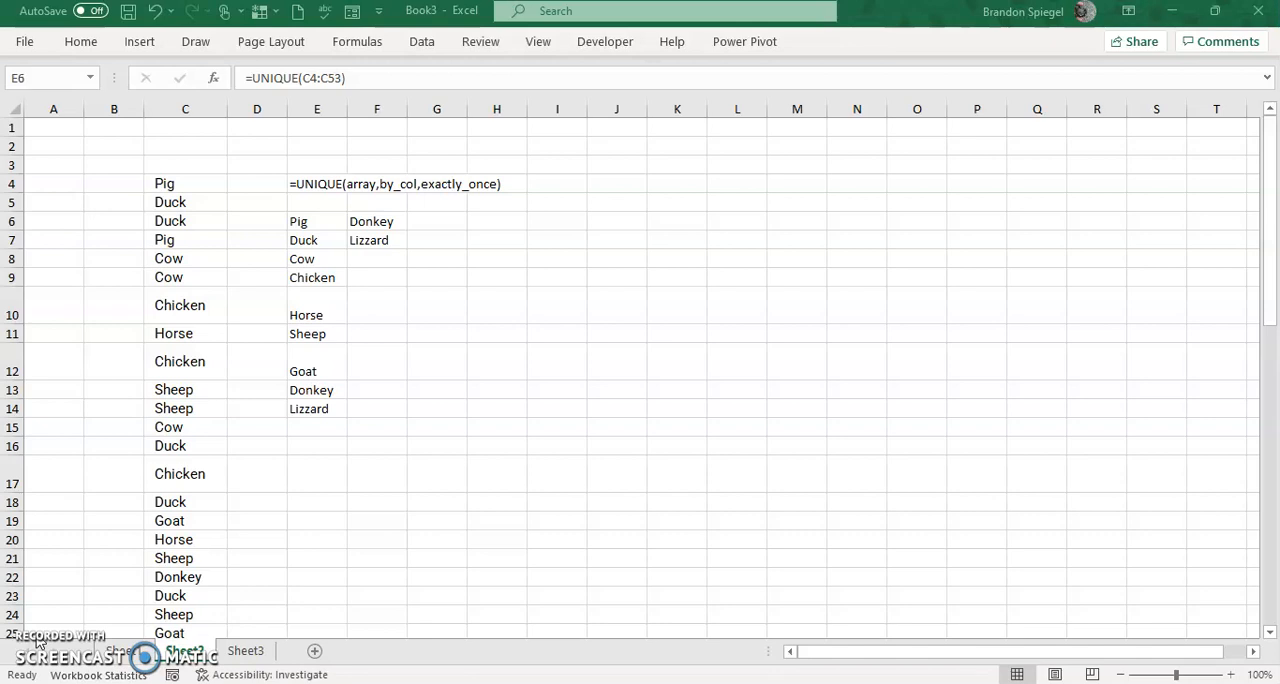
# Wrap the vertical list's UNIQUE formula in E6 of Sheet2 with SORT, giving =SORT(UNIQUE(C4:C53)).
pyautogui.click(302, 231)
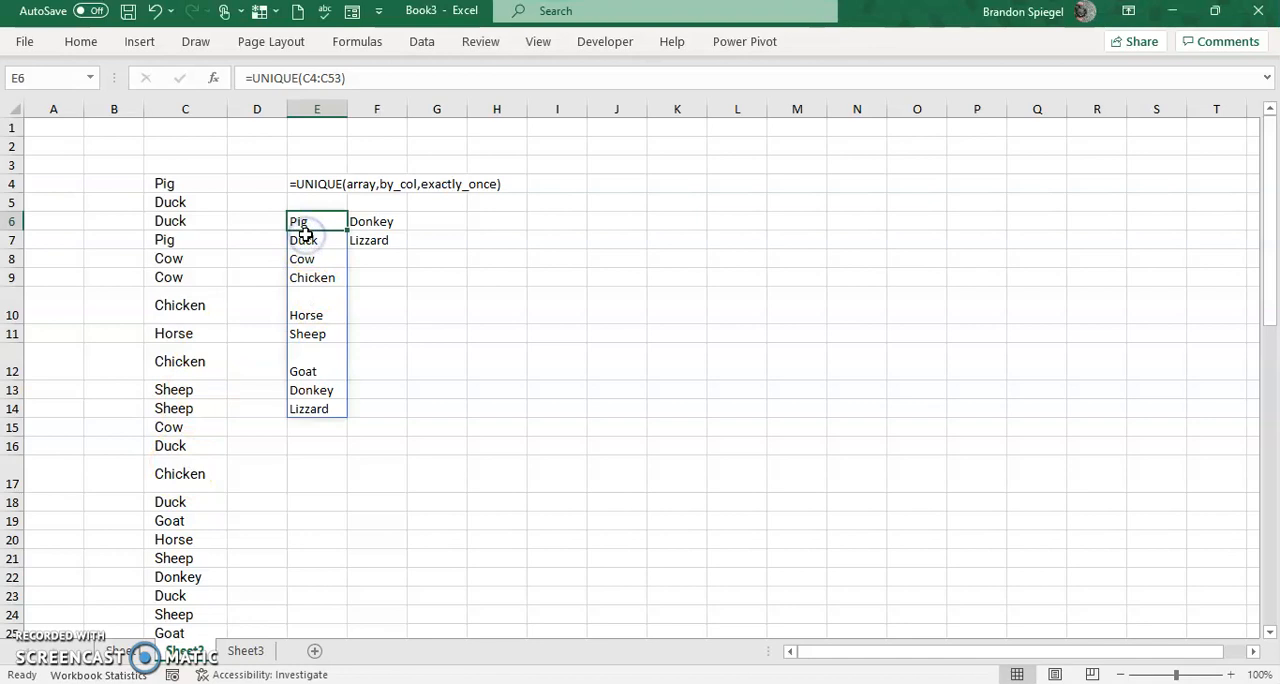
pyautogui.doubleClick(302, 231)
pyautogui.write('sort')
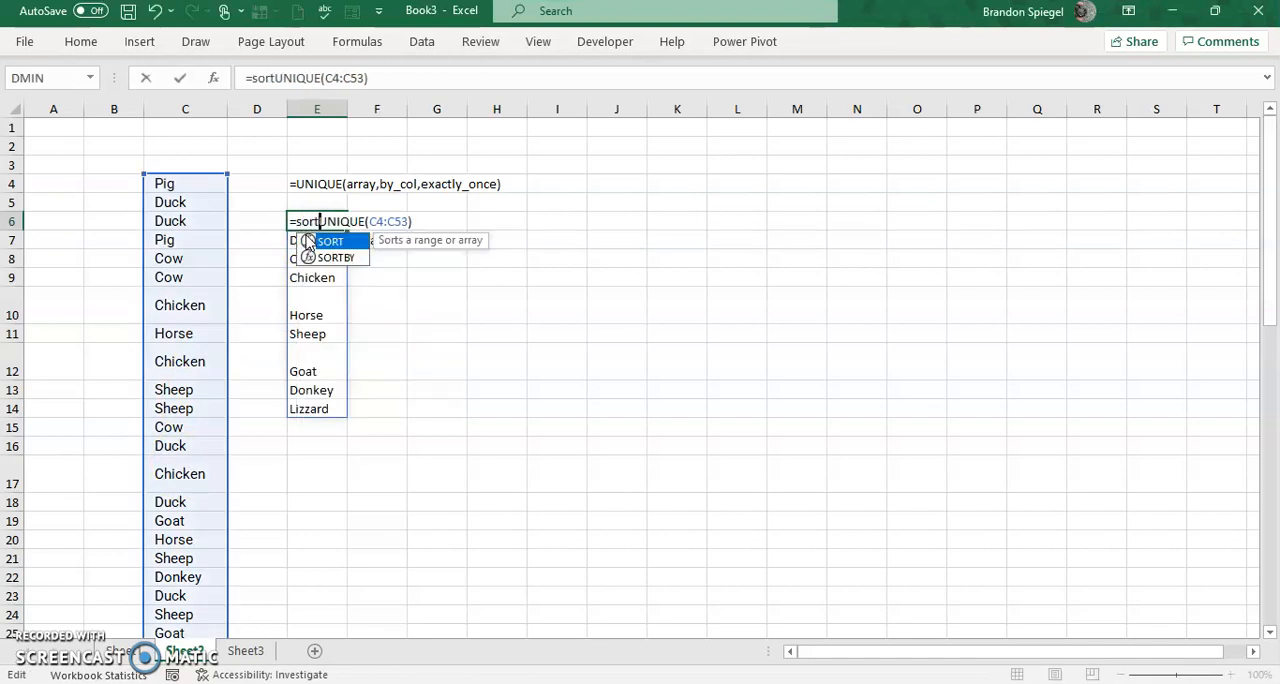
pyautogui.doubleClick(308, 242)
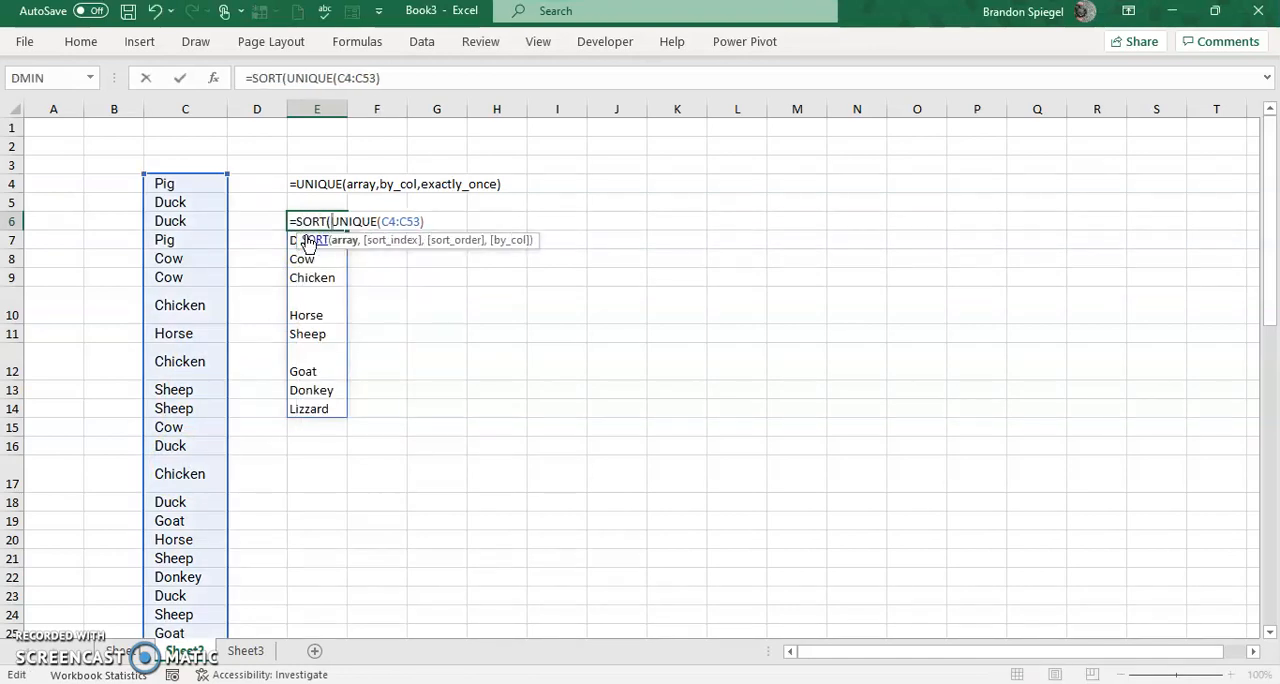
pyautogui.press('End')
pyautogui.write(')')
pyautogui.press('Return')
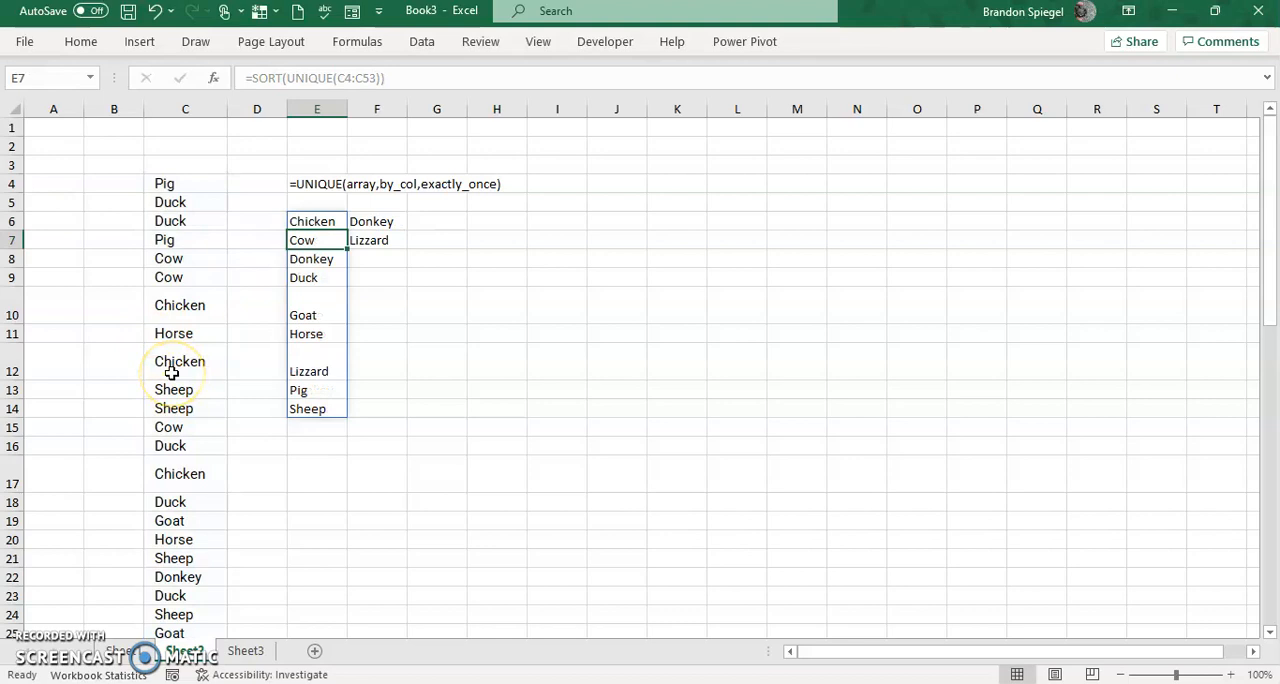
# Examine the sorted list spilled from E6 and the nested SORT and UNIQUE functions in its formula.
pyautogui.press('Up')
pyautogui.hotkey('ctrl', 'shift', 'Down')
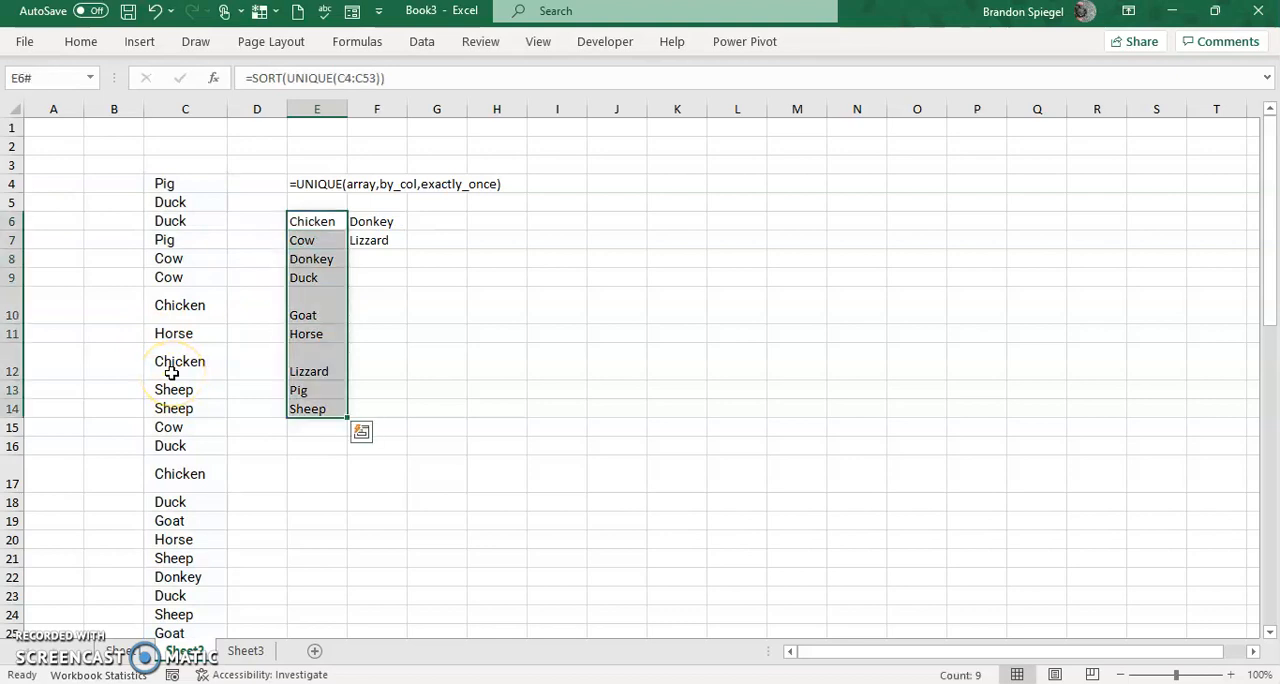
pyautogui.press('Right')
pyautogui.press('Left')
pyautogui.press('Right')
pyautogui.press('Left')
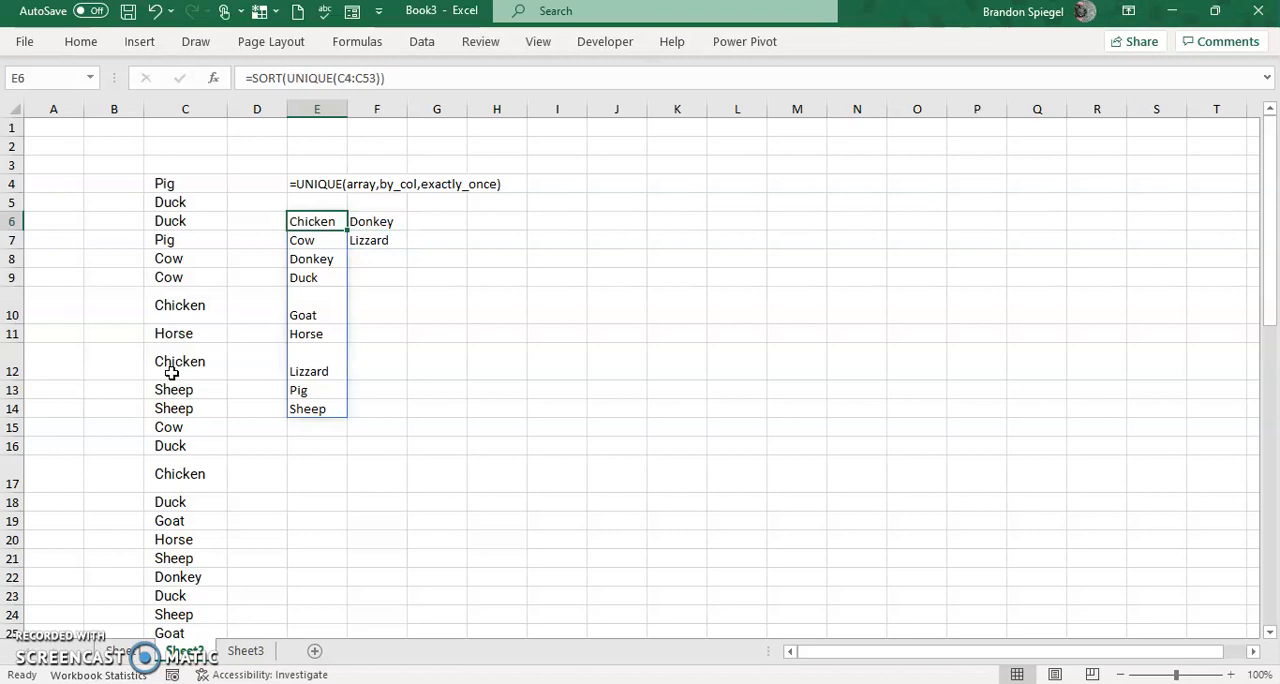
pyautogui.press('F2')
pyautogui.press('Home')
pyautogui.press('Right')
pyautogui.press('Right')
pyautogui.press('Right')
pyautogui.press('Right')
pyautogui.press('Right')
pyautogui.press('Right')
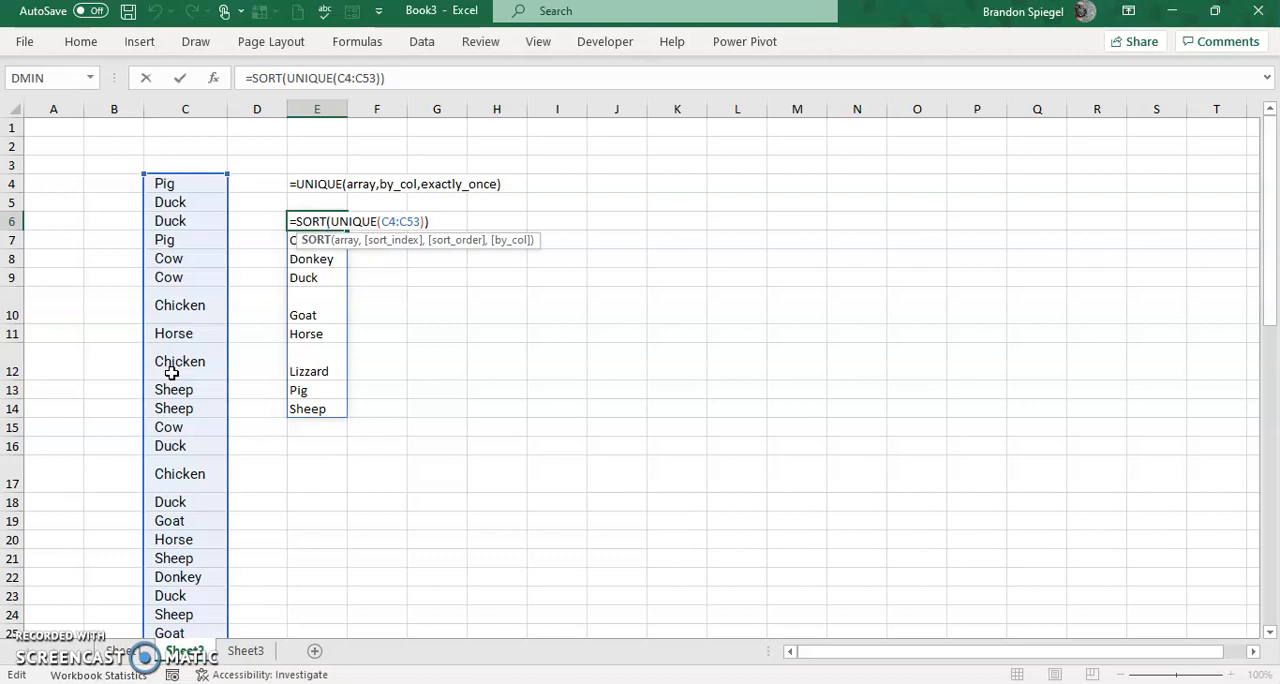
pyautogui.press('Escape')
# Step through the spilled cells below E6 and check how the formula appears in each.
pyautogui.press('Down')
pyautogui.press('Down')
pyautogui.press('Down')
pyautogui.press('Down')
pyautogui.press('Down')
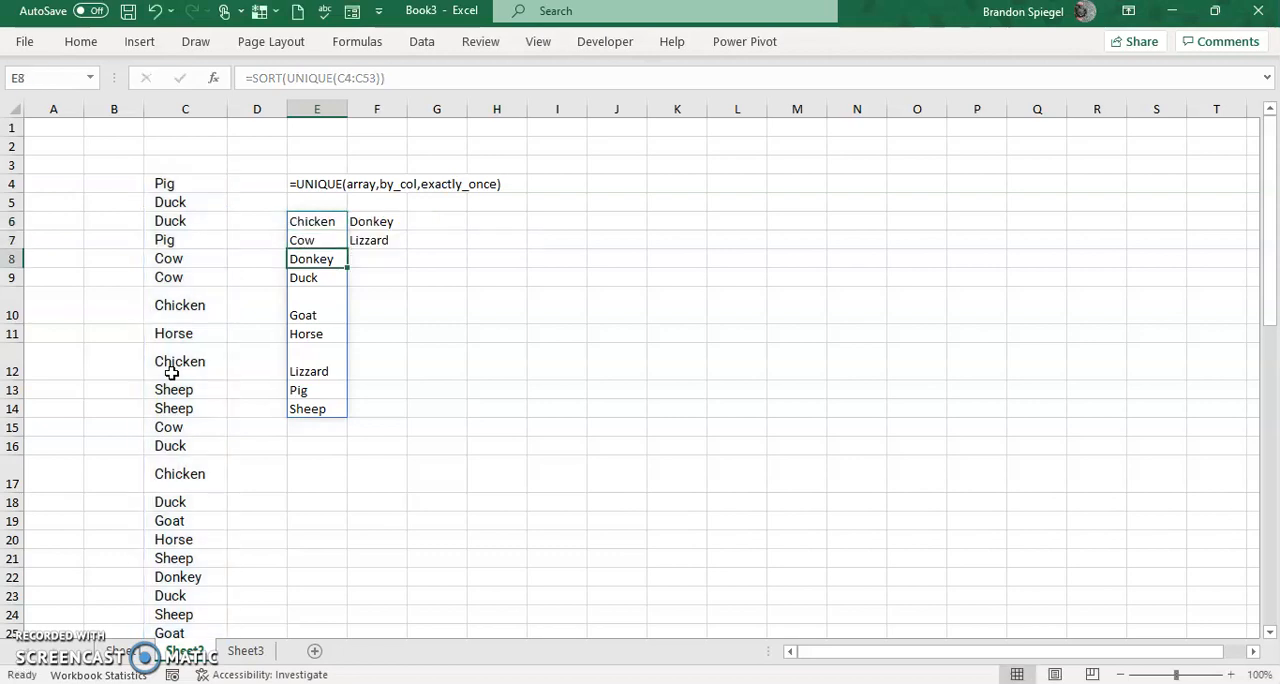
pyautogui.press('Up')
pyautogui.press('Up')
pyautogui.press('Up')
pyautogui.press('Up')
pyautogui.press('Up')
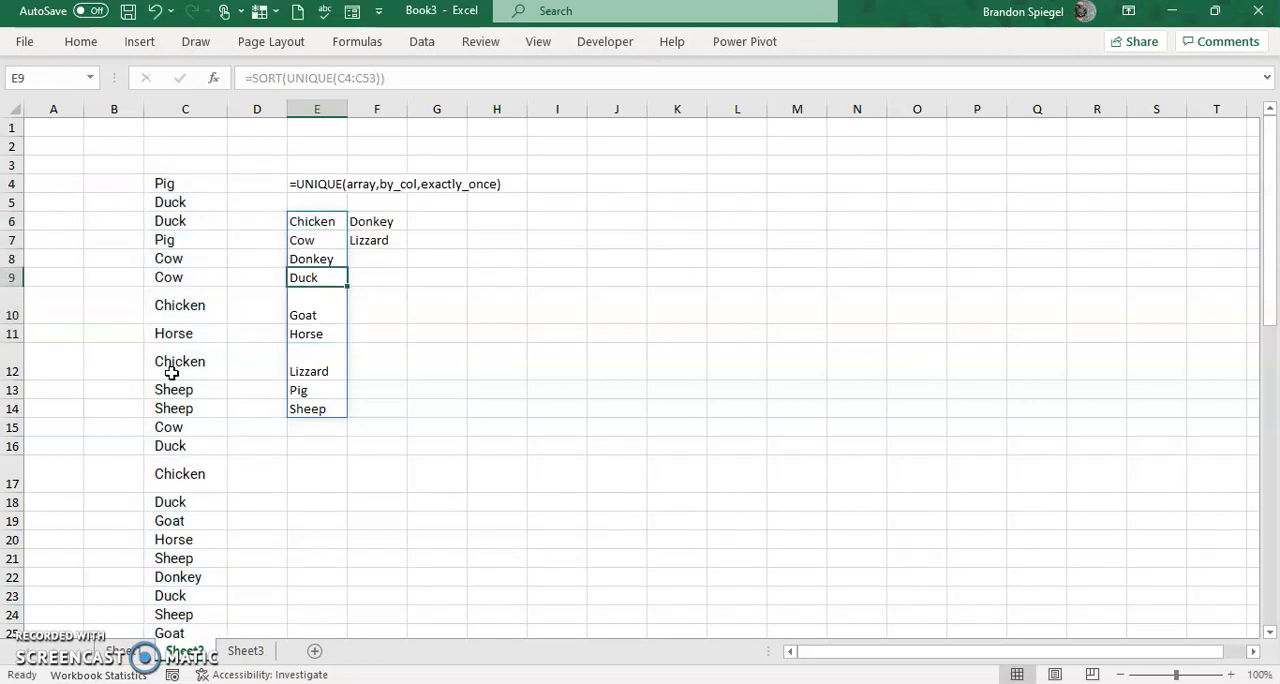
pyautogui.press('Left')
pyautogui.press('Right')
pyautogui.press('Left')
pyautogui.press('Down')
pyautogui.press('Right')
pyautogui.press('Down')
pyautogui.press('Left')
pyautogui.press('Right')
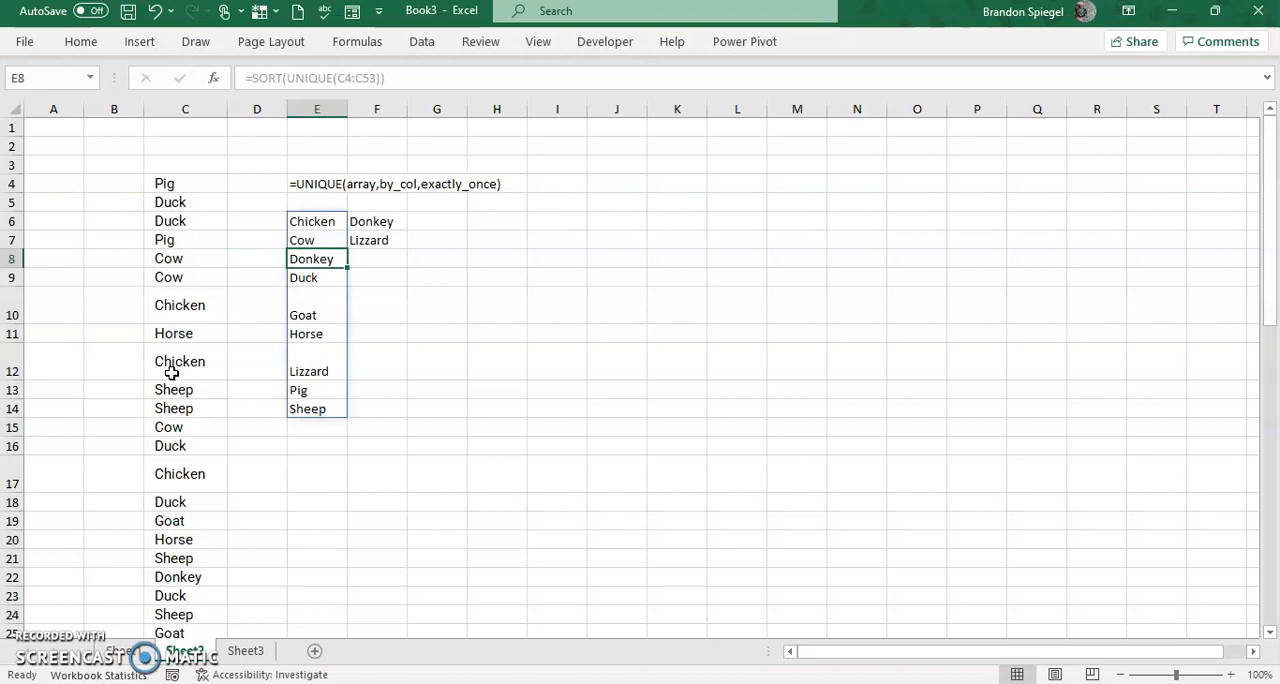
# Enter 1 in cell E11, inside the spill range of the E6 formula.
pyautogui.press('Down')
pyautogui.press('Down')
pyautogui.press('Down')
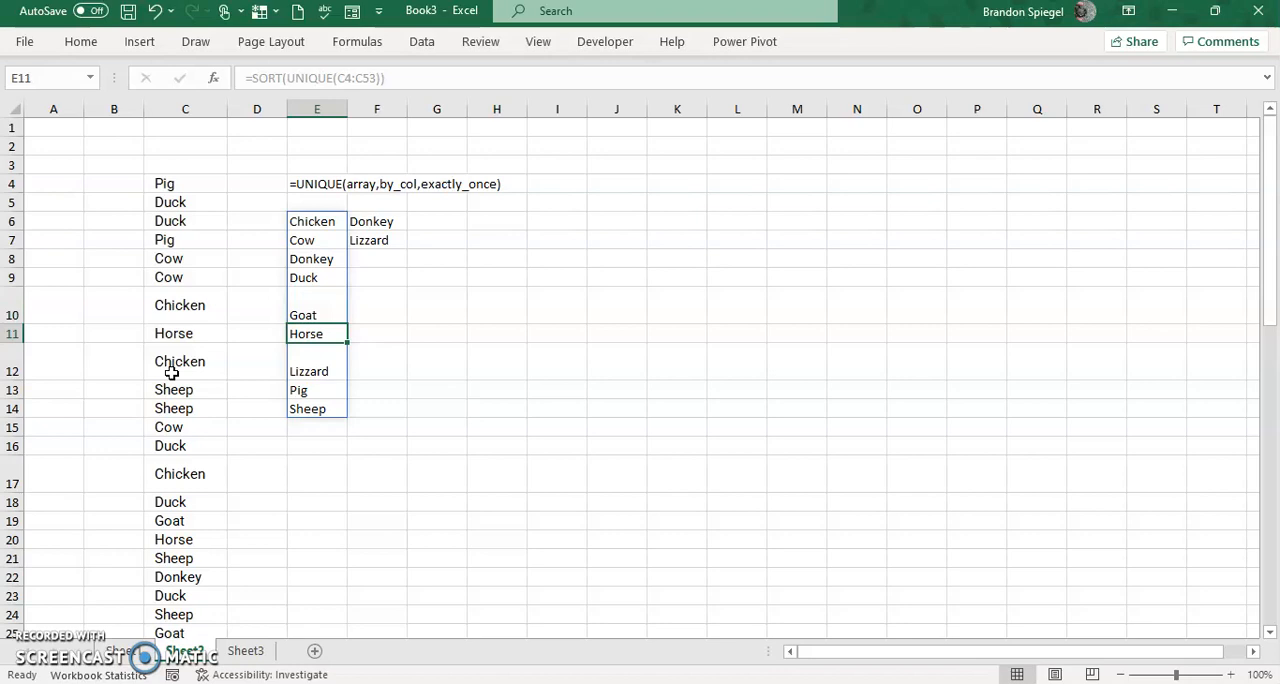
pyautogui.write('1')
pyautogui.press('Return')
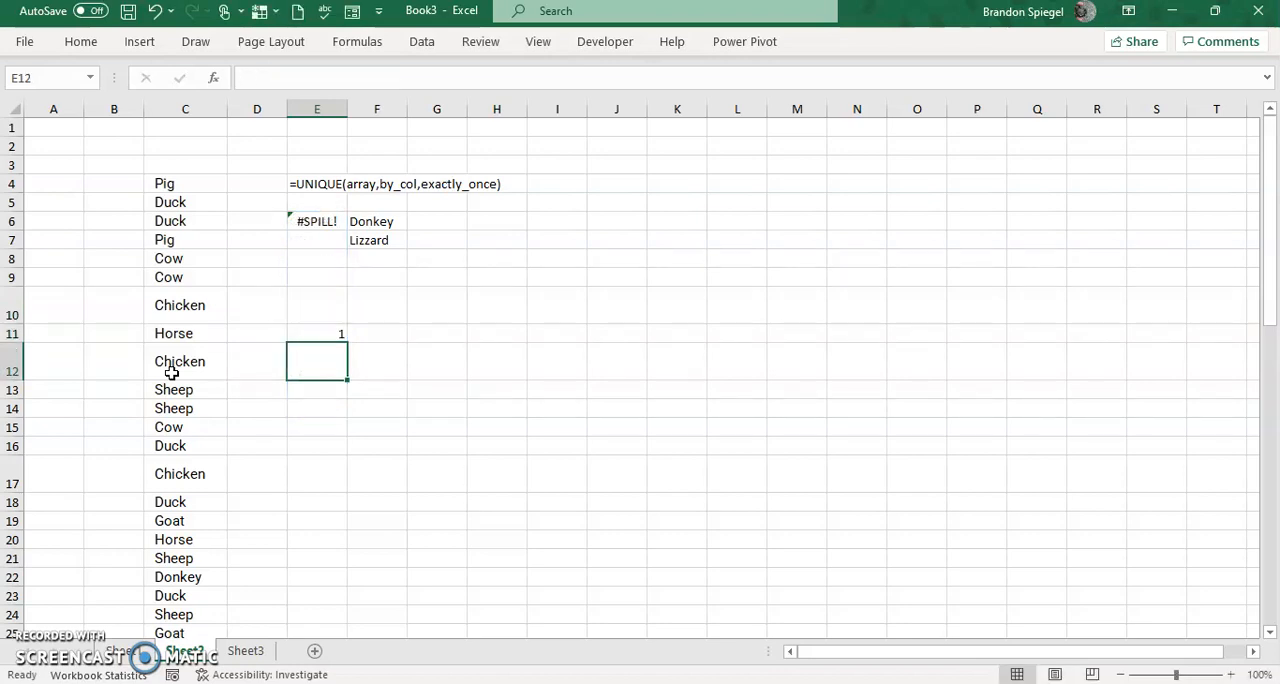
# Inspect the formula in E6 and the outline of its blocked spill range, keeping the formula as is.
pyautogui.press('Up')
pyautogui.press('Up')
pyautogui.press('Up')
pyautogui.press('Up')
pyautogui.press('Up')
pyautogui.press('Up')
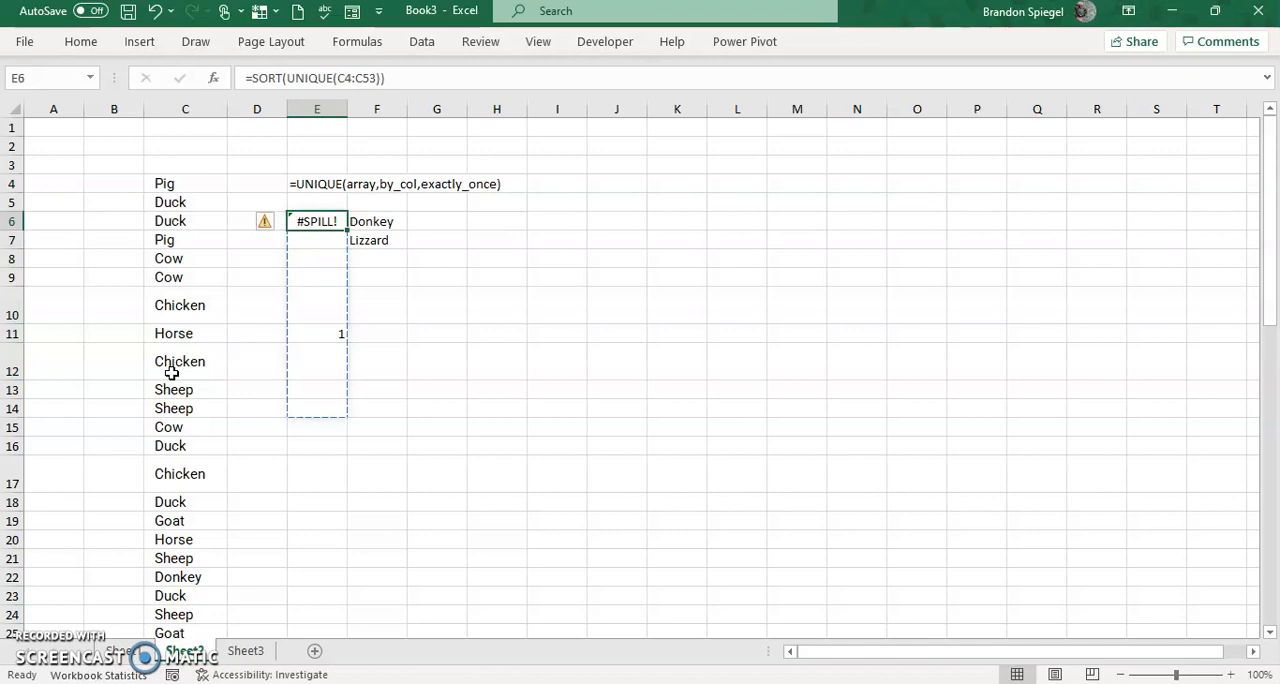
pyautogui.press('F2')
pyautogui.press('Return')
pyautogui.press('Return')
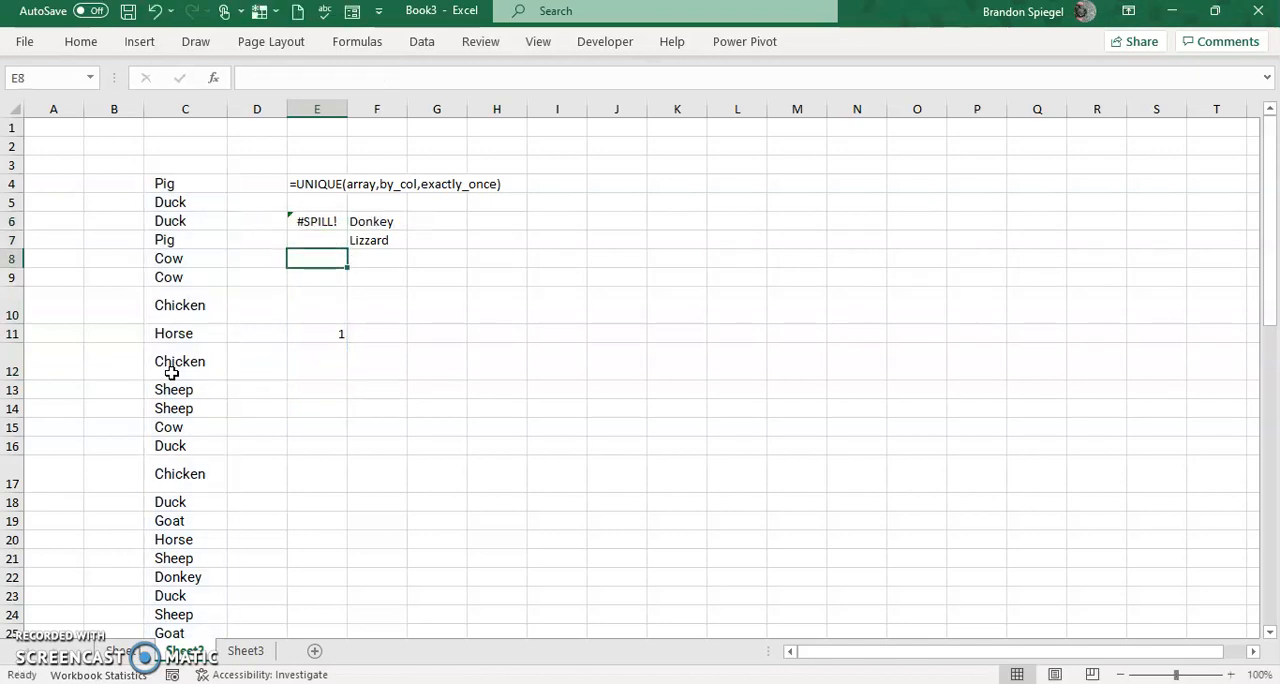
# Recheck the SORT and UNIQUE formula in E6 without editing it.
pyautogui.press('Up')
pyautogui.press('Up')
pyautogui.press('F2')
pyautogui.press('Escape')
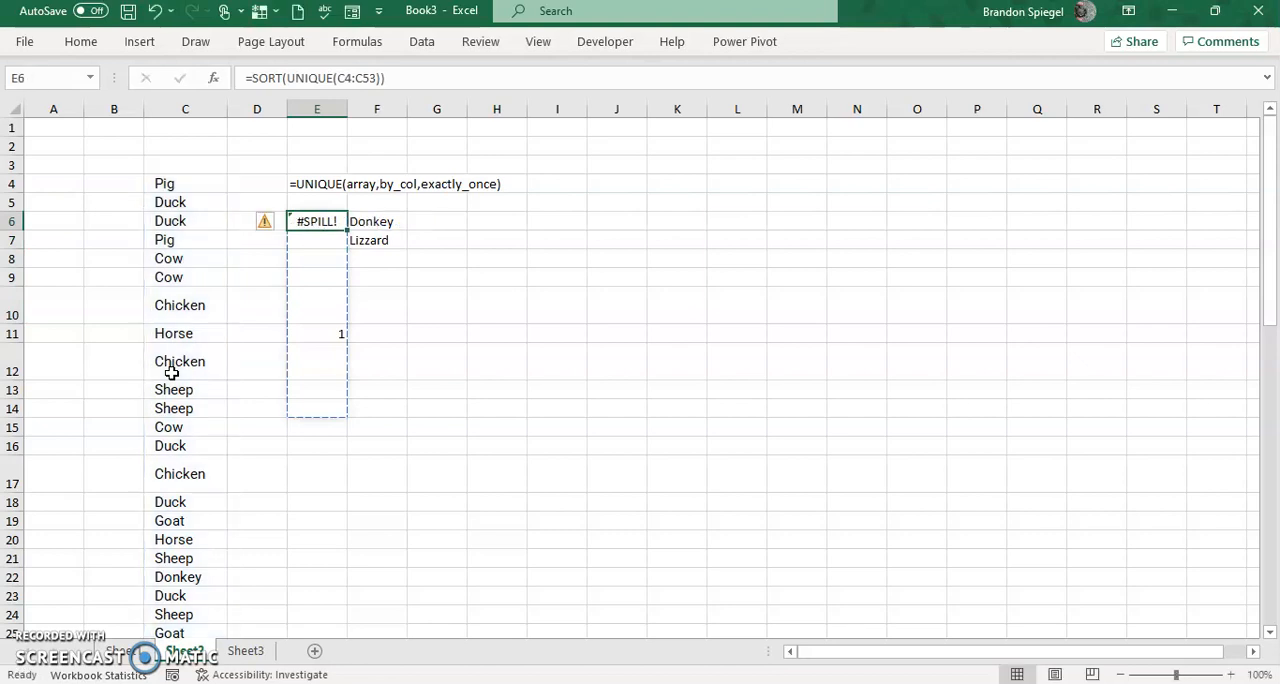
# Clear the 1 from cell E11 to unblock the spill range of the E6 formula.
pyautogui.press('Down')
pyautogui.press('Down')
pyautogui.press('Down')
pyautogui.press('Down')
pyautogui.press('Down')
pyautogui.press('Down')
pyautogui.press('Up')
pyautogui.press('Delete')
# Enter 1 in cell E12, within the spilled list from E6.
pyautogui.press('Up')
pyautogui.press('Down')
pyautogui.press('Down')
pyautogui.write('1')
pyautogui.press('Return')
# Review the E6 formula and its spill range with E12 occupied, leaving the formula unedited.
pyautogui.press('Up')
pyautogui.press('Up')
pyautogui.press('Up')
pyautogui.press('Up')
pyautogui.press('Up')
pyautogui.press('Up')
pyautogui.press('Up')
pyautogui.press('F2')
pyautogui.press('Escape')
# Clear the 1 from cell E12 and undo that deletion.
pyautogui.press('Down')
pyautogui.press('Down')
pyautogui.press('Down')
pyautogui.press('Down')
pyautogui.press('Down')
pyautogui.press('Down')
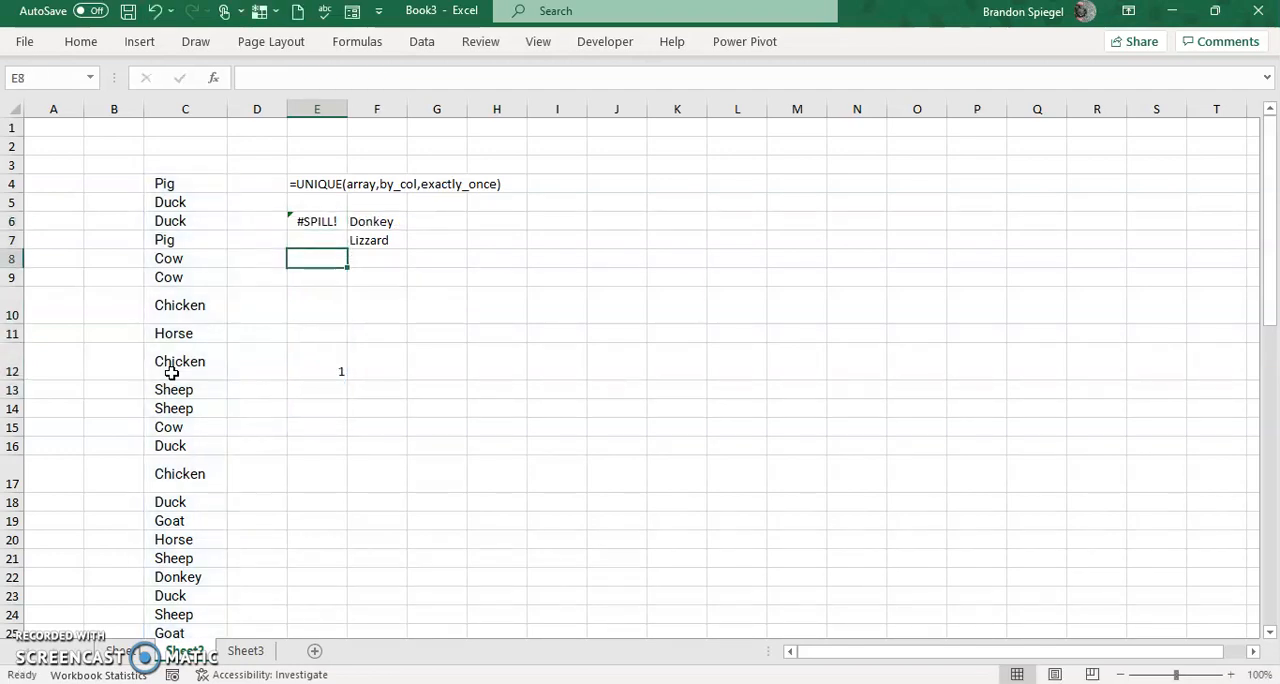
pyautogui.press('Delete')
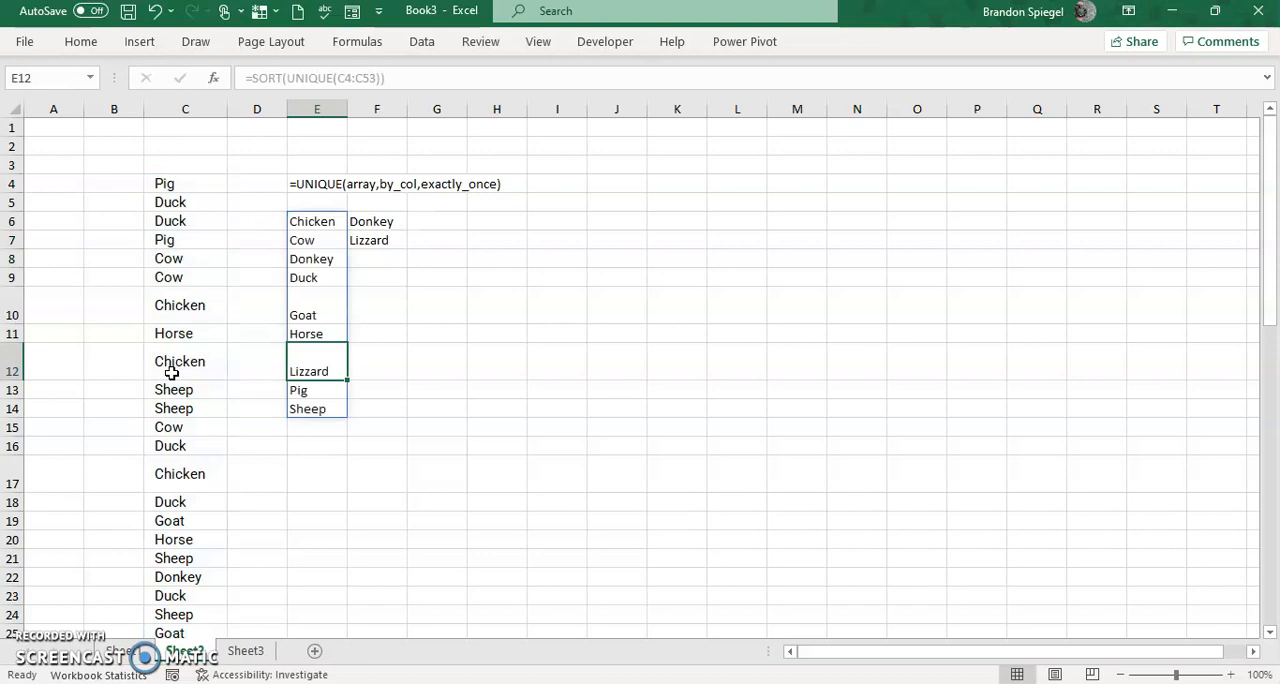
pyautogui.hotkey('ctrl', 'z')
# Move the 1 from E12 to G12, outside the spill range, by cutting and pasting it.
pyautogui.press('Down')
pyautogui.press('Up')
pyautogui.hotkey('ctrl', 'x')
pyautogui.press('Right')
pyautogui.press('Right')
pyautogui.hotkey('ctrl', 'v')
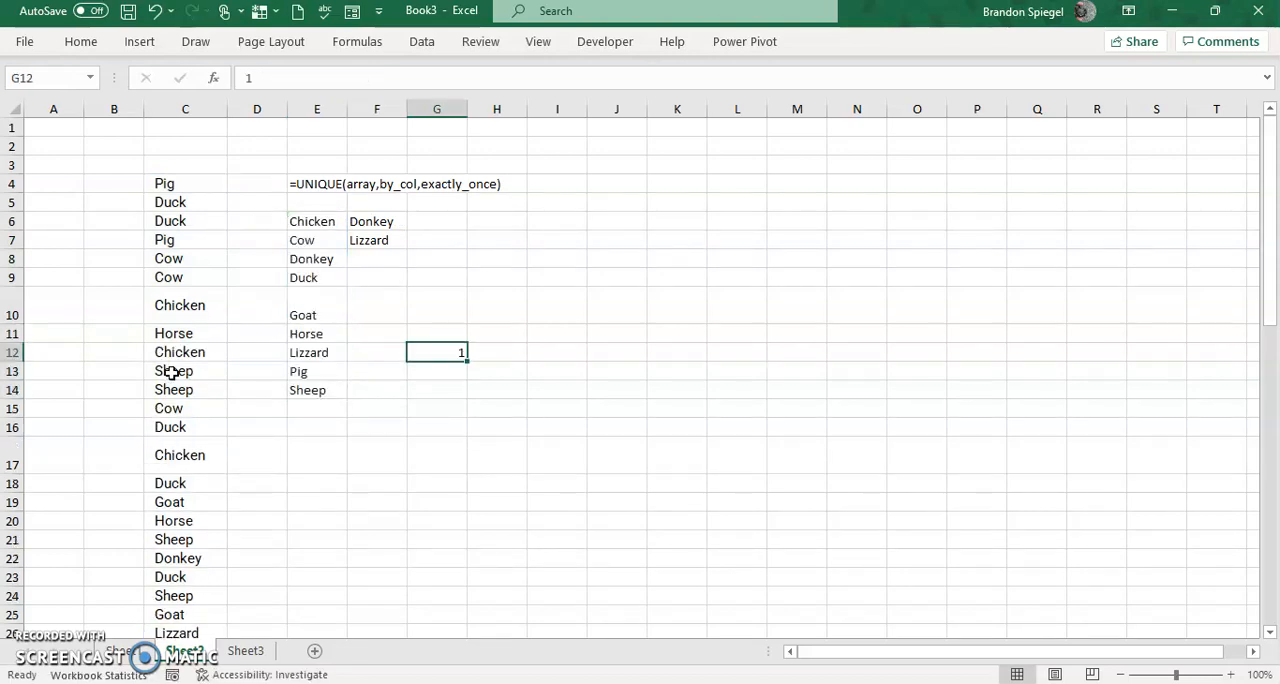
# Check the extent of the spilled list starting at E6 and return to the moved value in G12.
pyautogui.press('Left')
pyautogui.press('Left')
pyautogui.press('Up')
pyautogui.press('Up')
pyautogui.press('Up')
pyautogui.press('Up')
pyautogui.press('Up')
pyautogui.press('Up')
pyautogui.hotkey('ctrl', 'shift', 'Down')
pyautogui.press('Right')
pyautogui.press('Right')
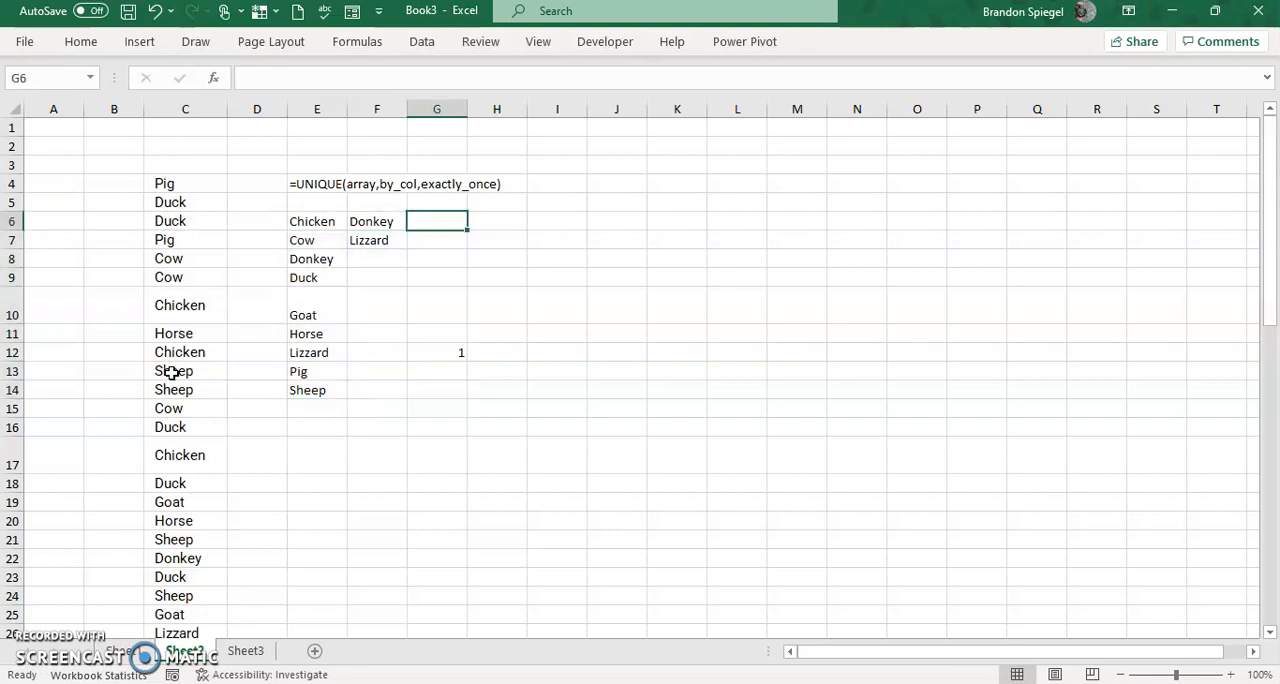
pyautogui.hotkey('ctrl', 'Down')
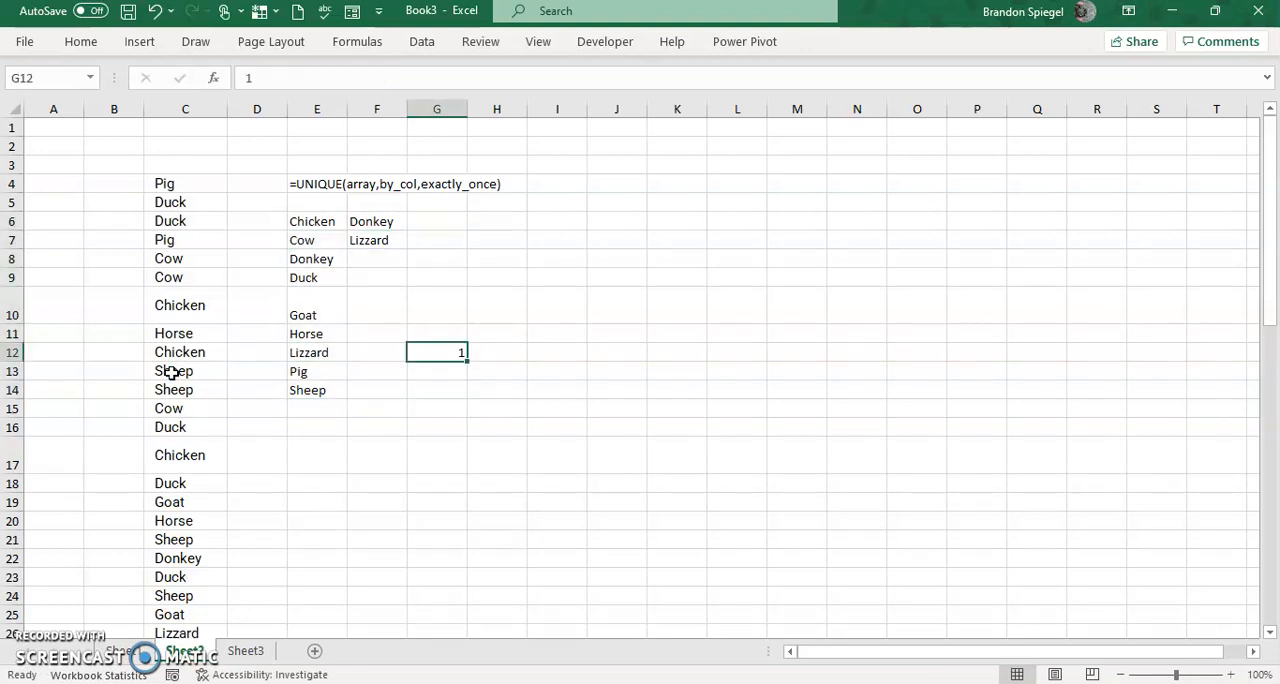